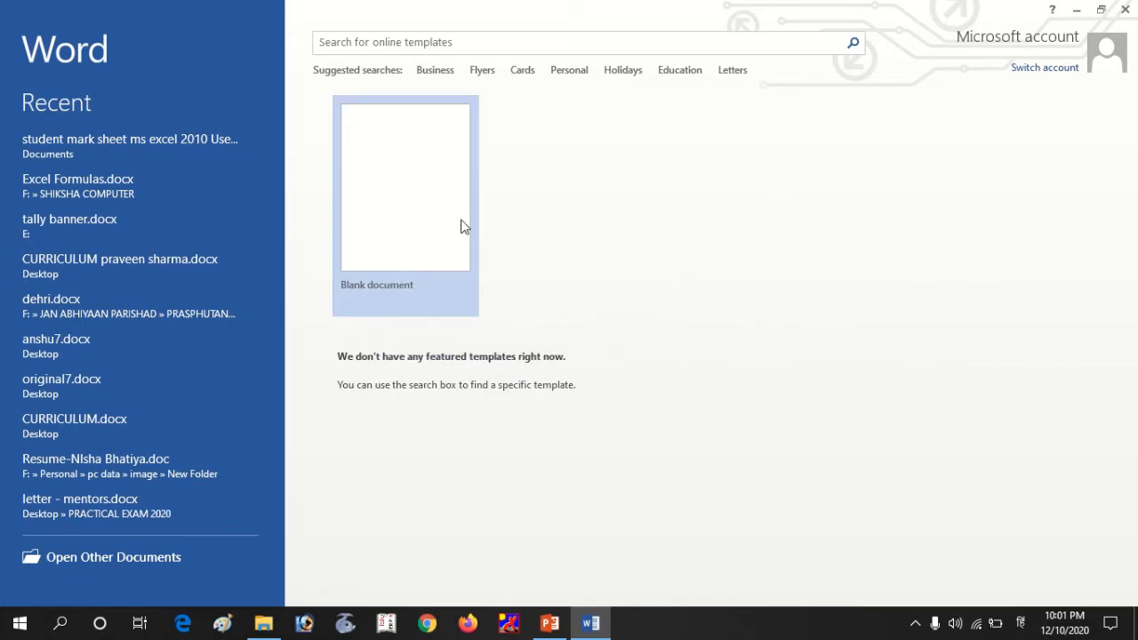
Step: Create a new blank document
left_click(428, 206)
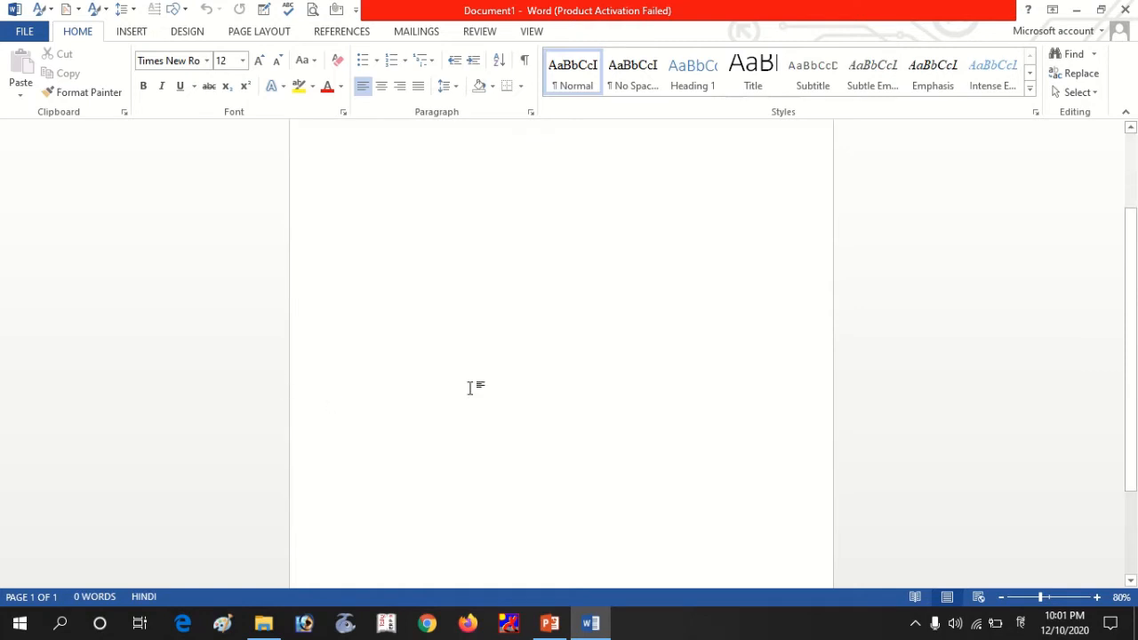
left_click(132, 32)
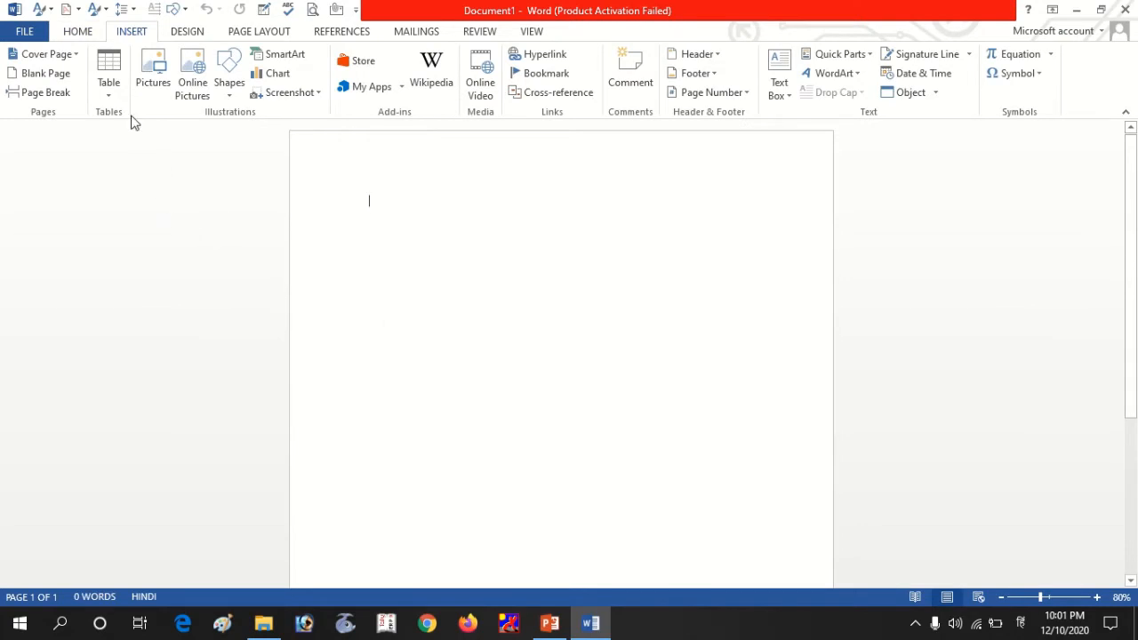
left_click(229, 84)
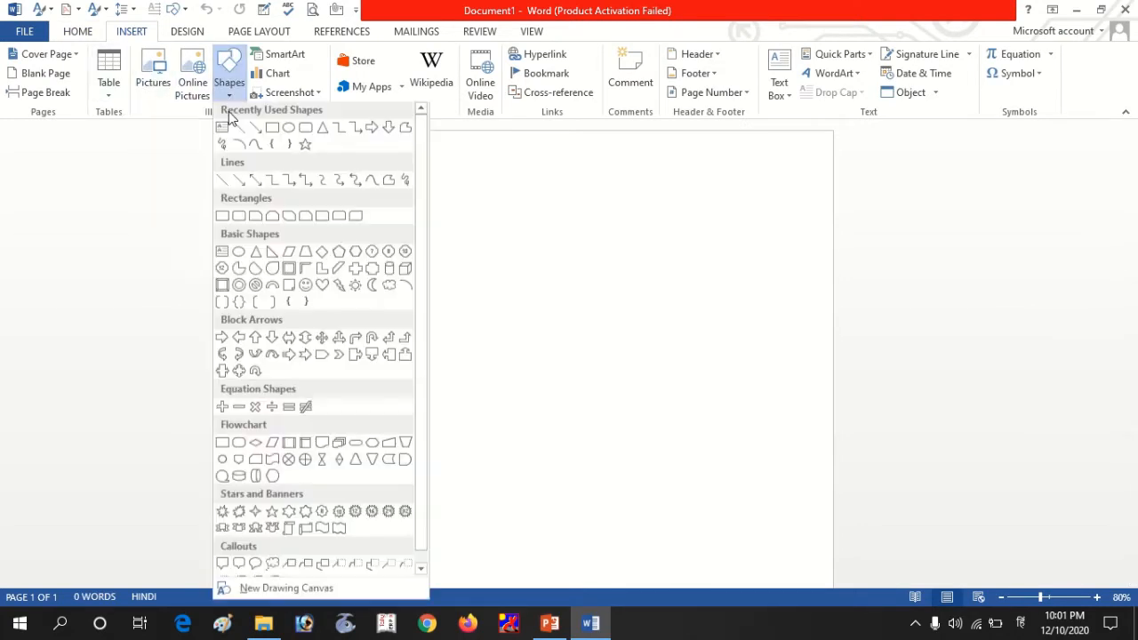
left_click(304, 134)
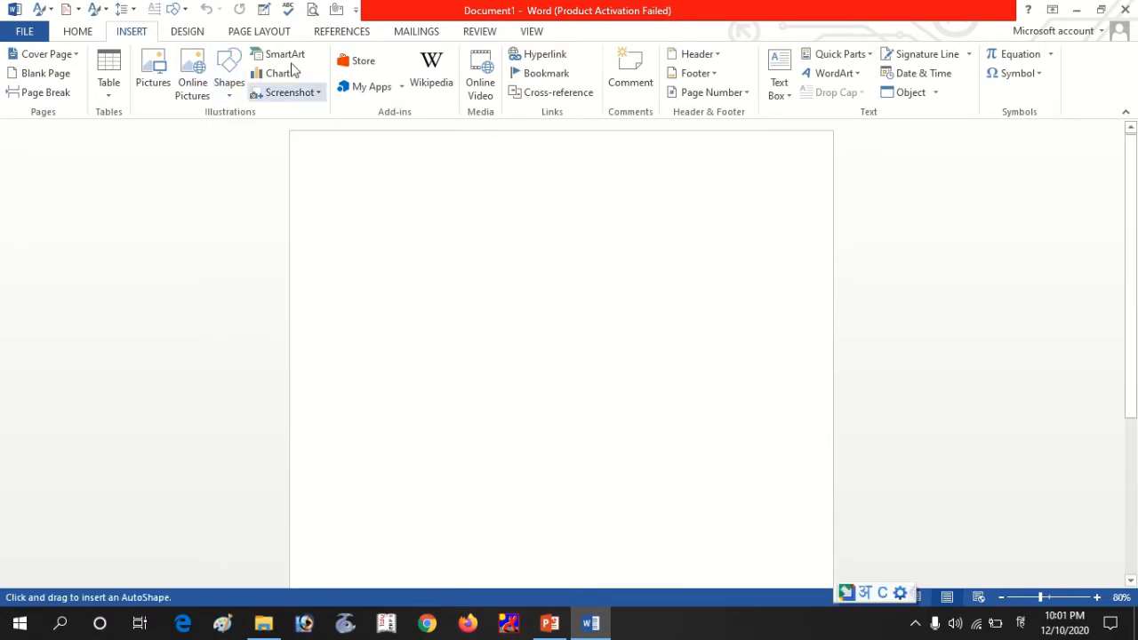
Step: Set the page orientation to Landscape and switch the keyboard input language to English (United States)
left_click(268, 31)
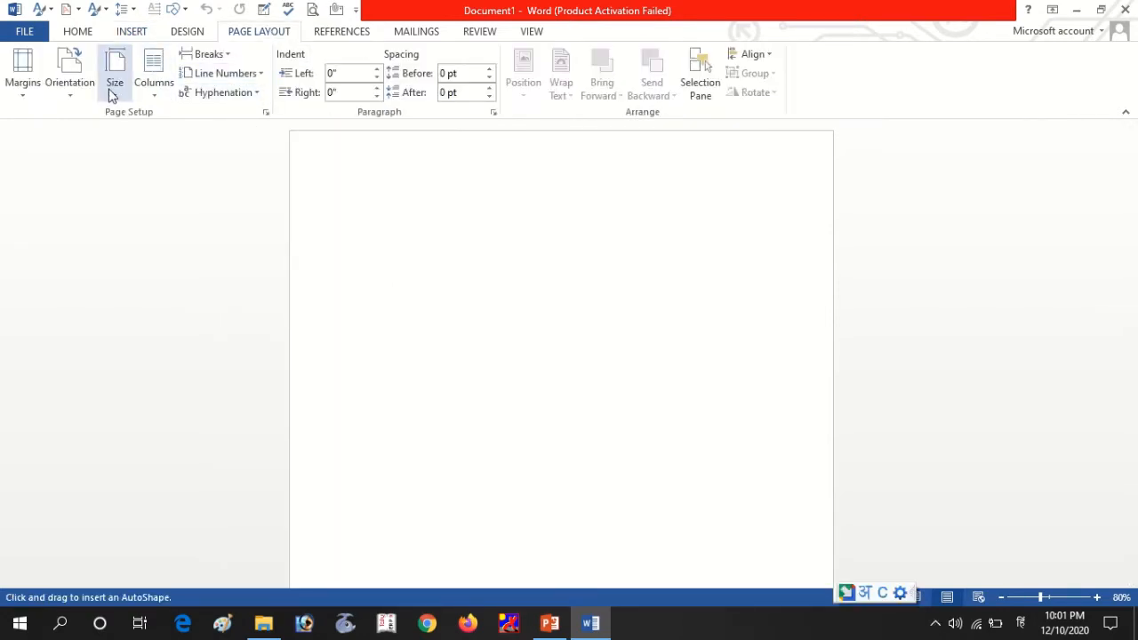
left_click(67, 91)
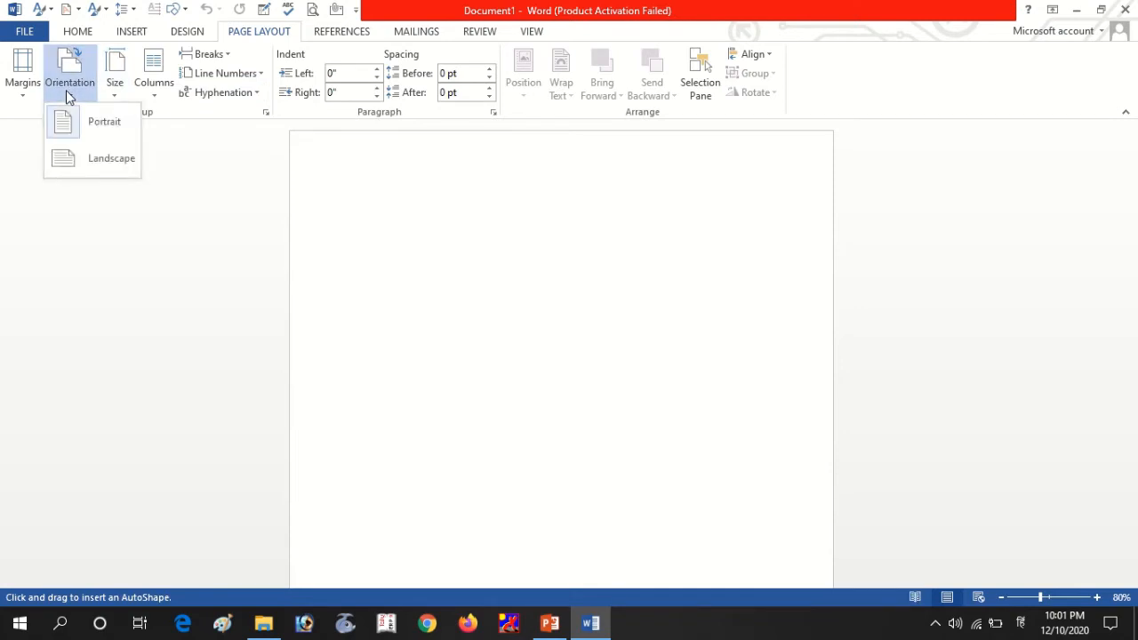
left_click(91, 165)
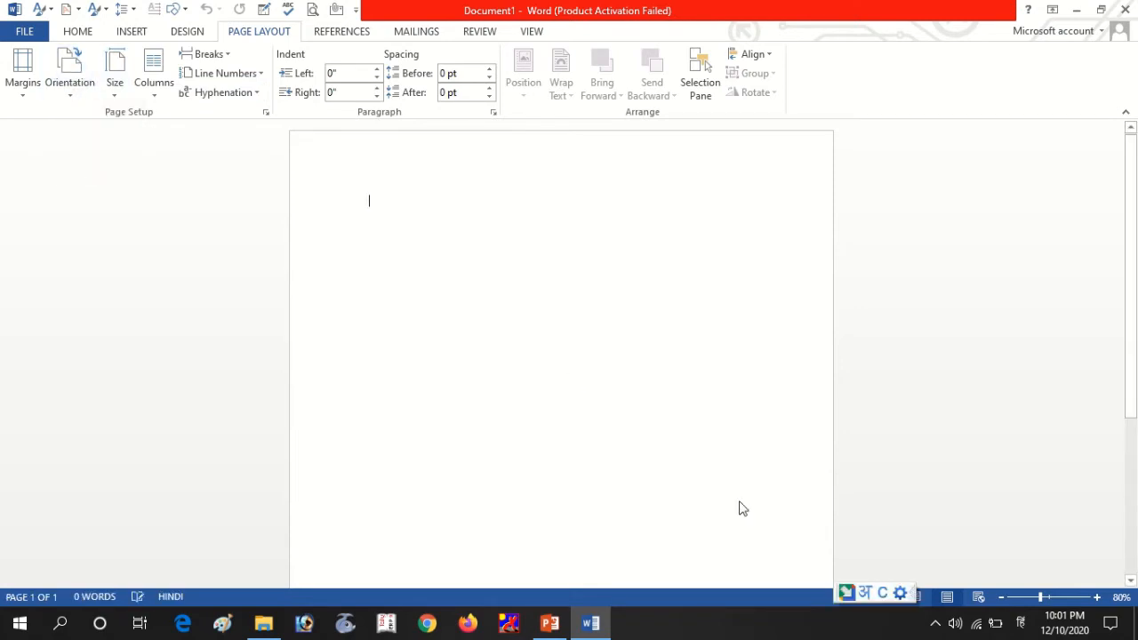
left_click(1020, 622)
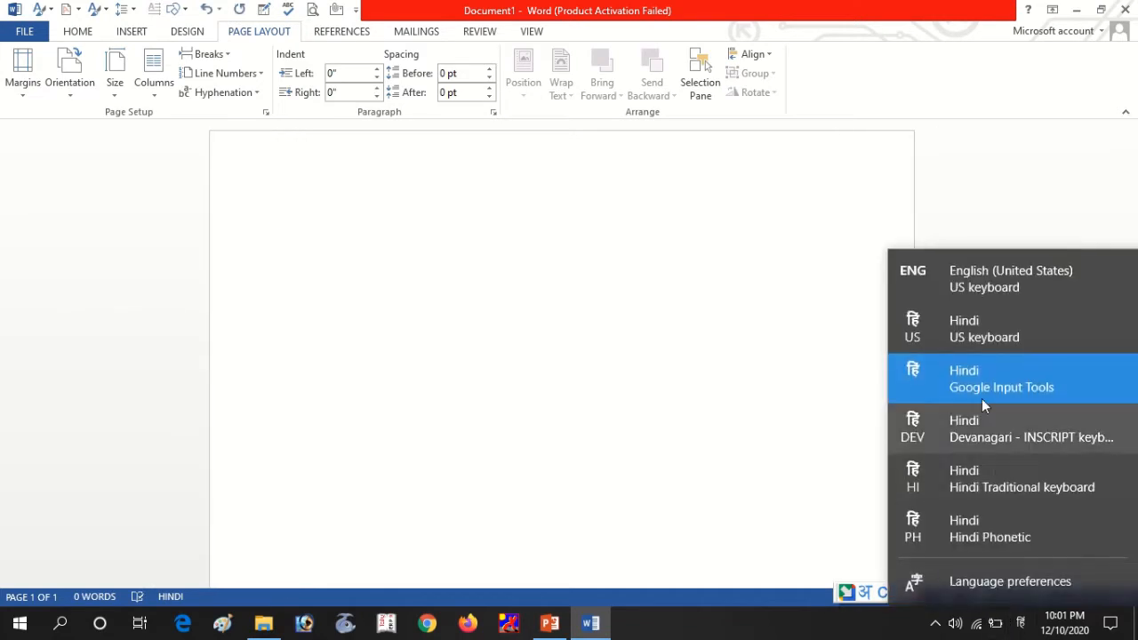
left_click(959, 299)
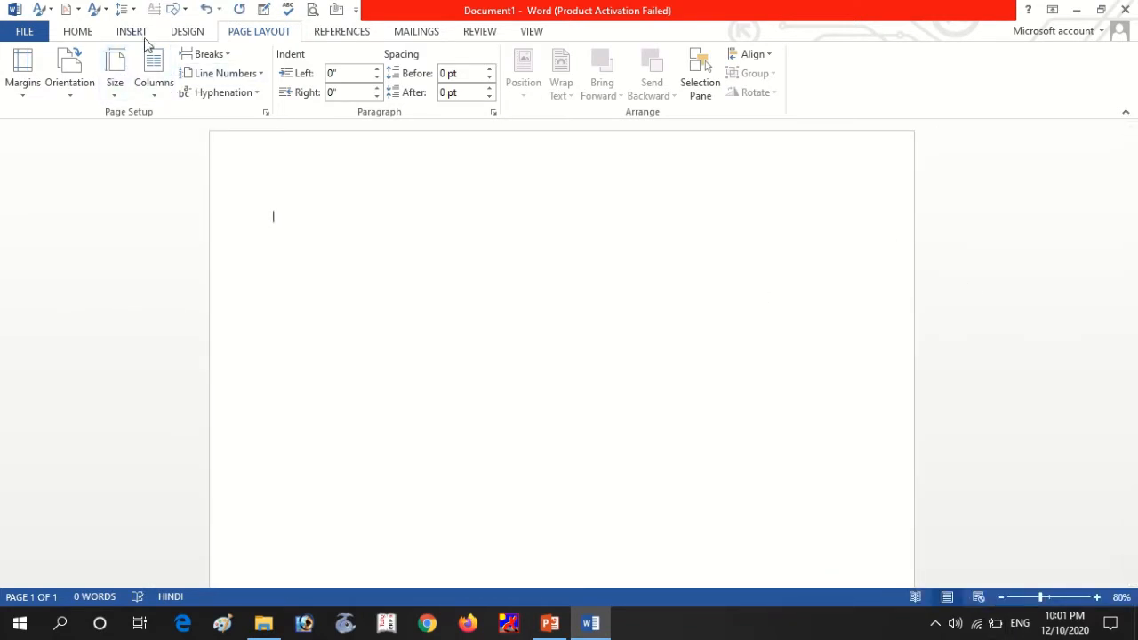
Step: Draw a rounded rectangle about 7.88" wide and 4.19" high and position it in the middle of the page
left_click(135, 31)
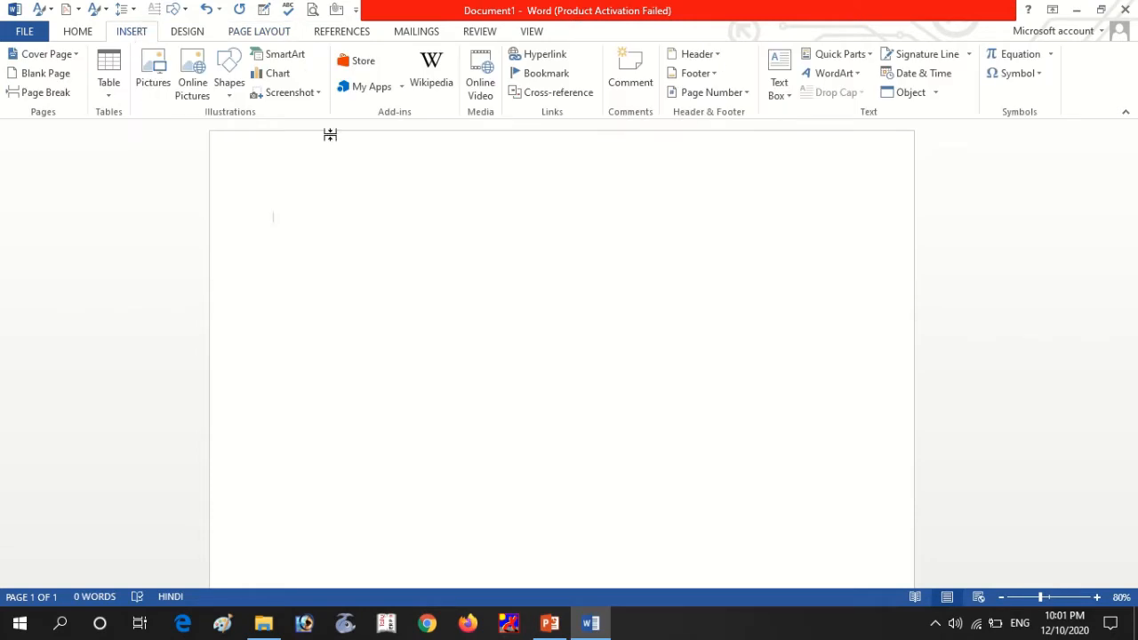
left_click(228, 88)
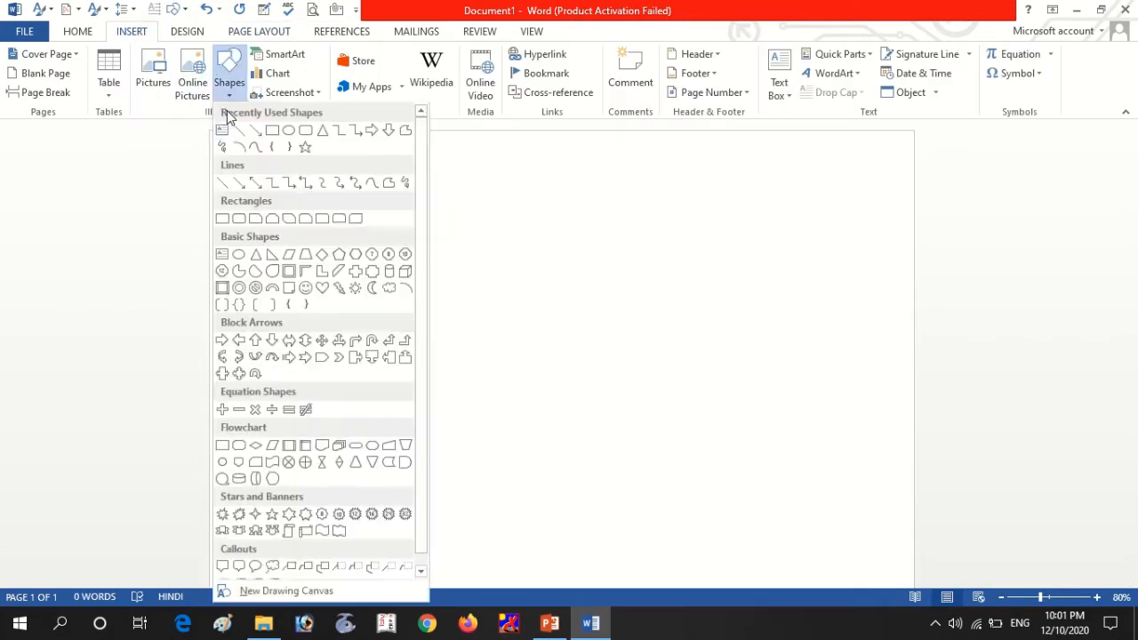
left_click(305, 146)
left_click_drag(302, 258, 807, 527)
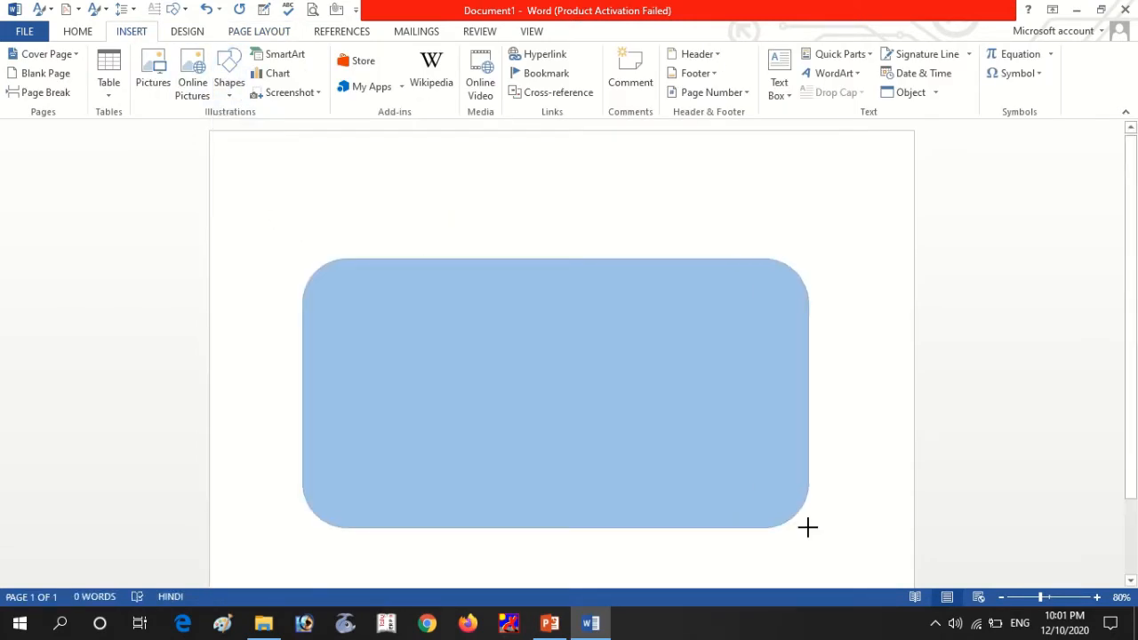
left_click_drag(557, 382, 565, 366)
Step: Apply the darker blue Intense Effect shape style, next to Gold, Accent 4, to the rounded rectangle
left_click(405, 56)
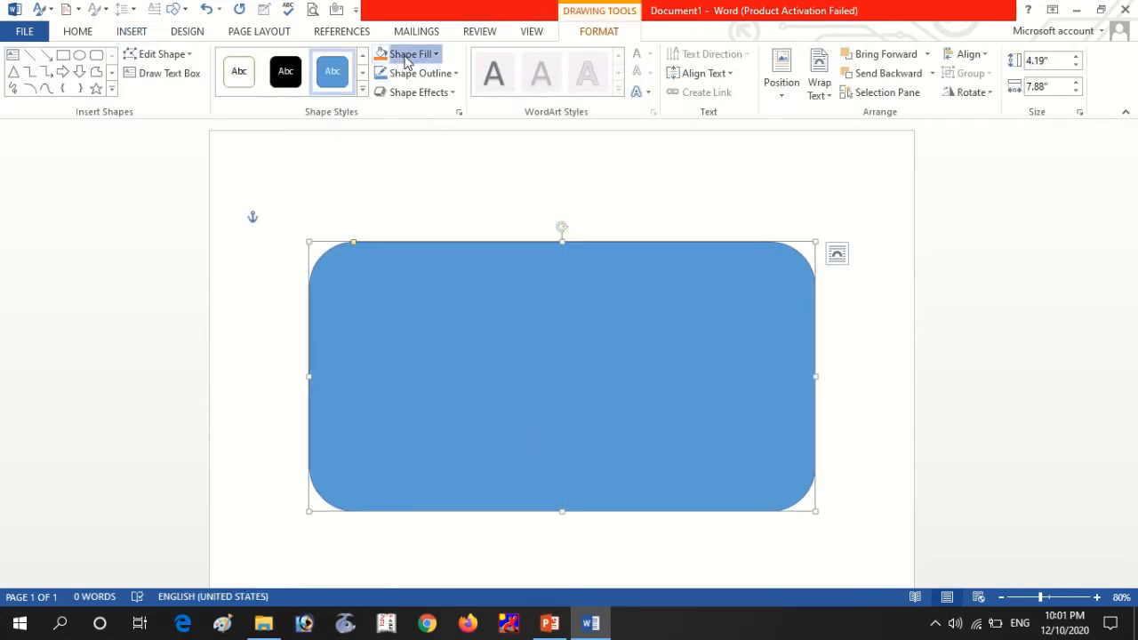
left_click(364, 90)
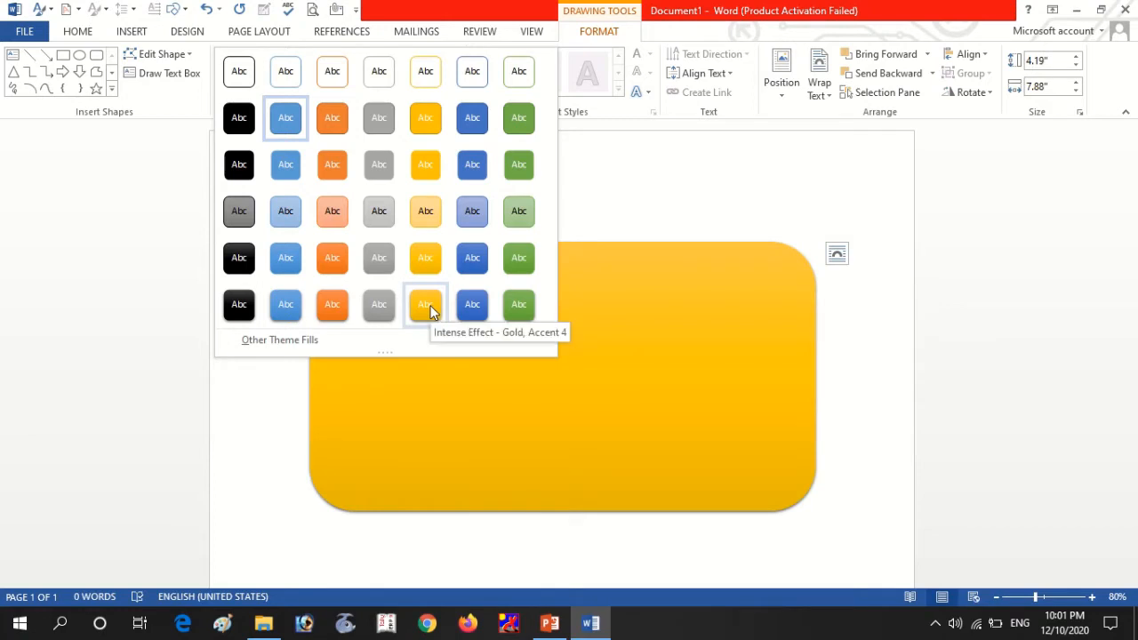
left_click(472, 311)
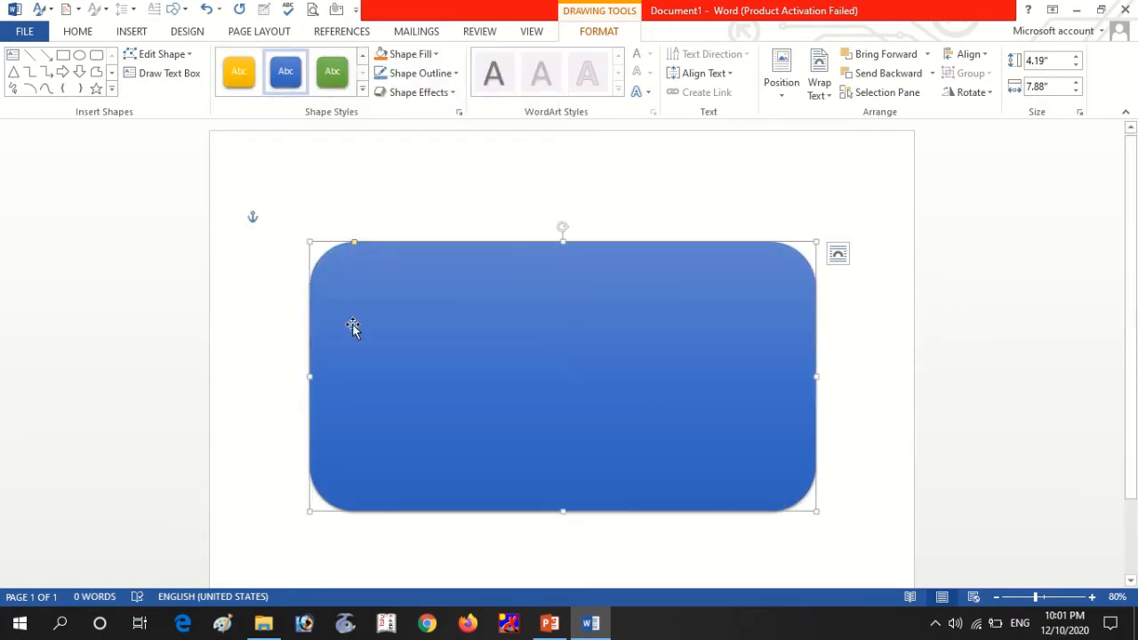
Step: Draw a Moon shape about 1.27" wide and 2.69" high and place it against the rounded rectangle's left edge
left_click(112, 89)
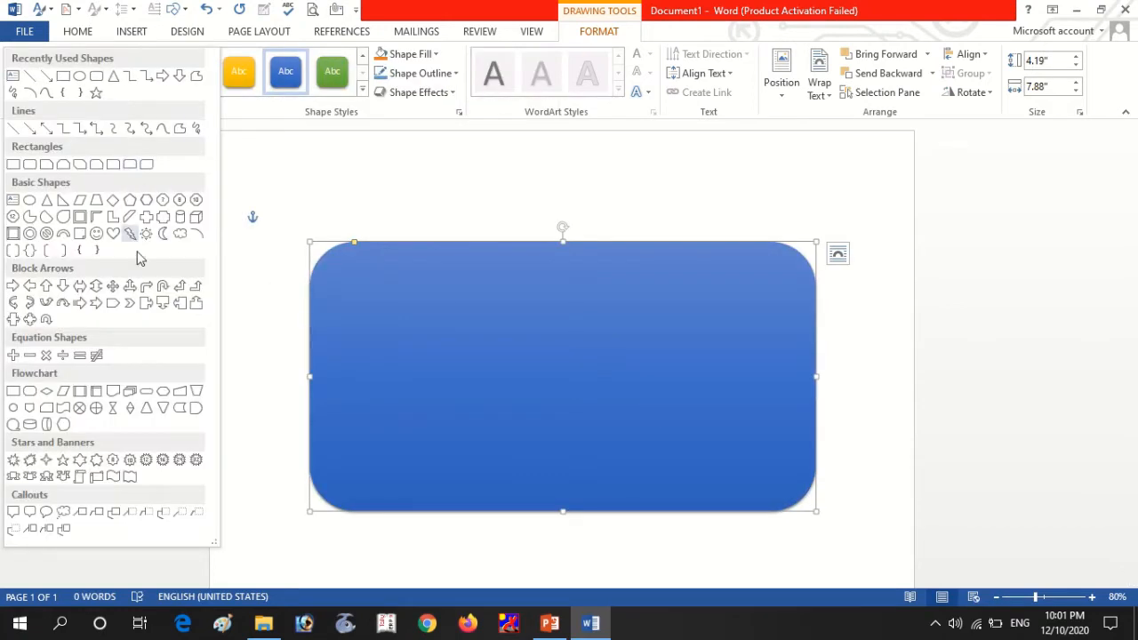
left_click(162, 233)
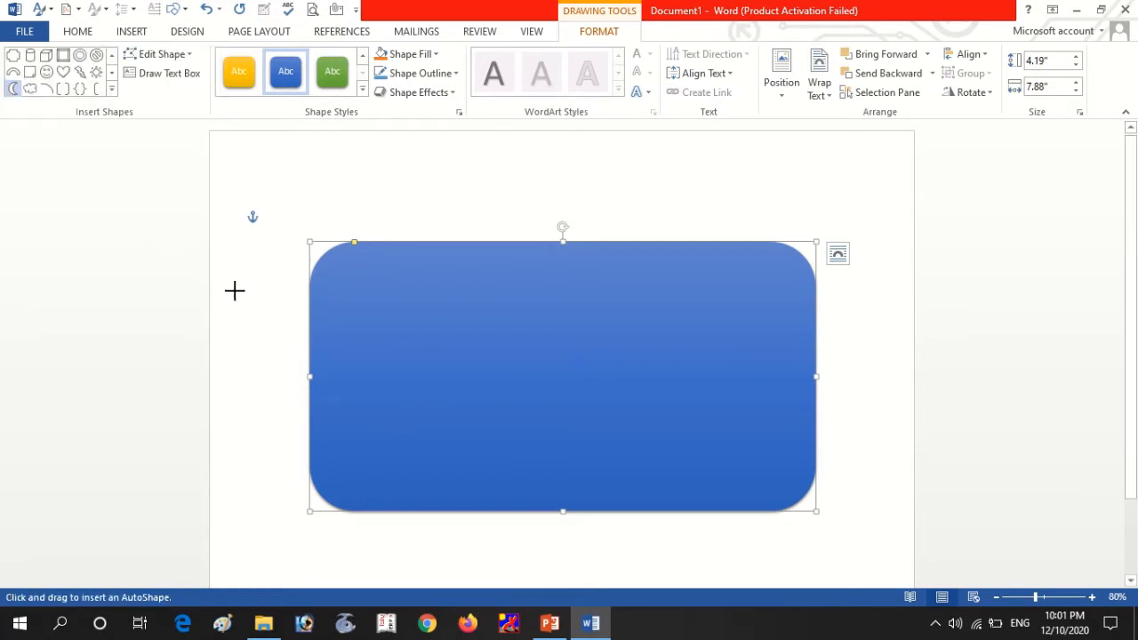
left_click_drag(236, 296, 318, 469)
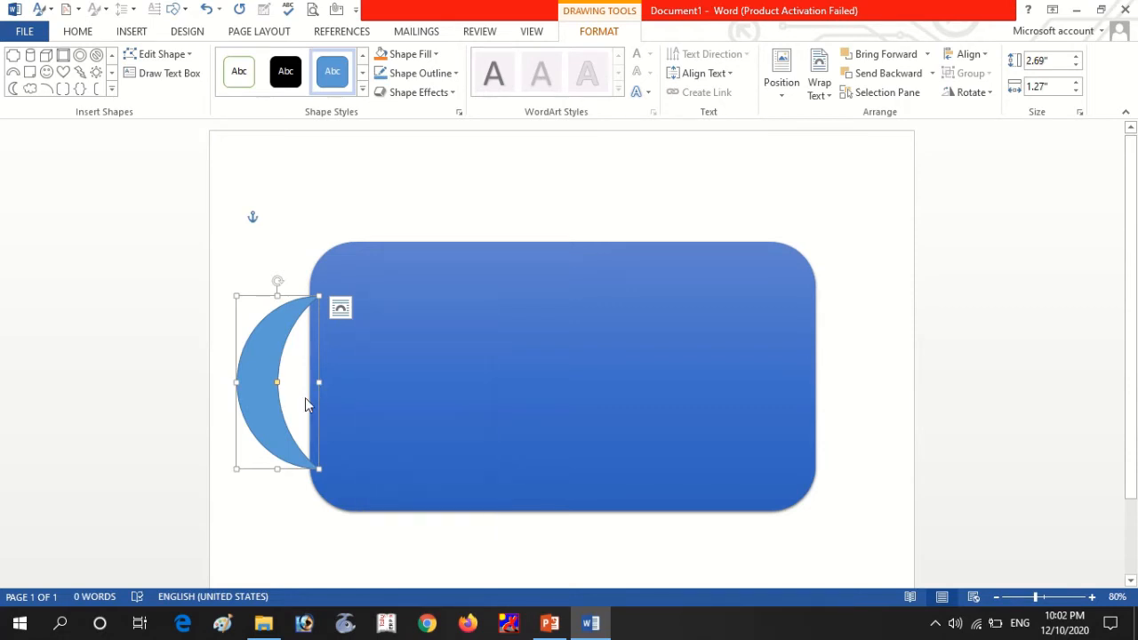
left_click(340, 307)
left_click_drag(256, 389, 420, 390)
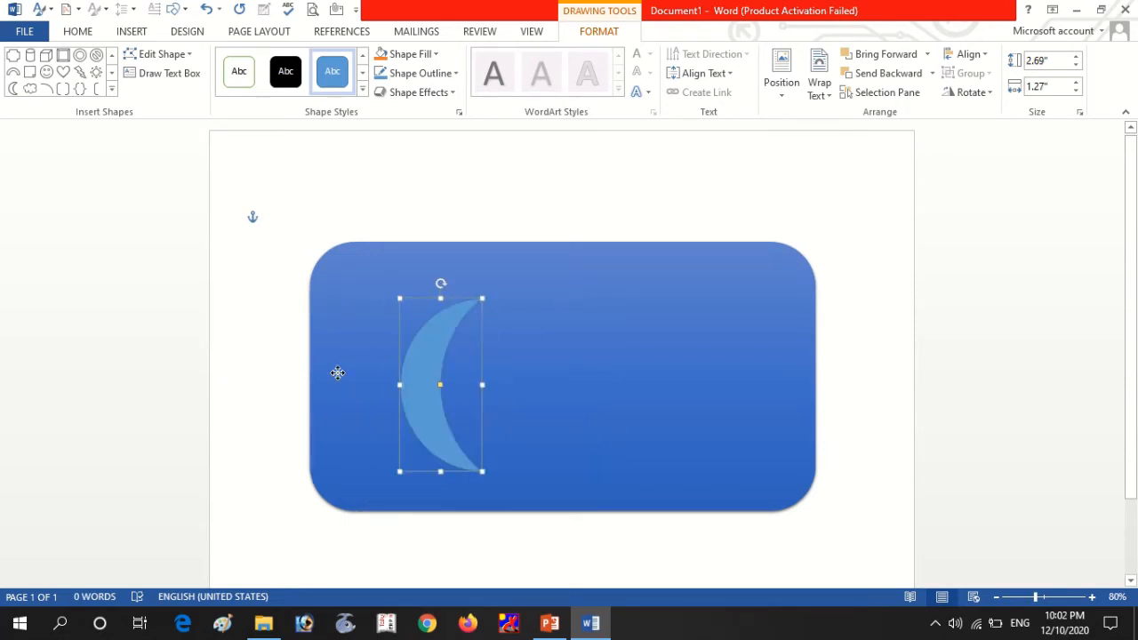
left_click_drag(338, 372, 257, 373)
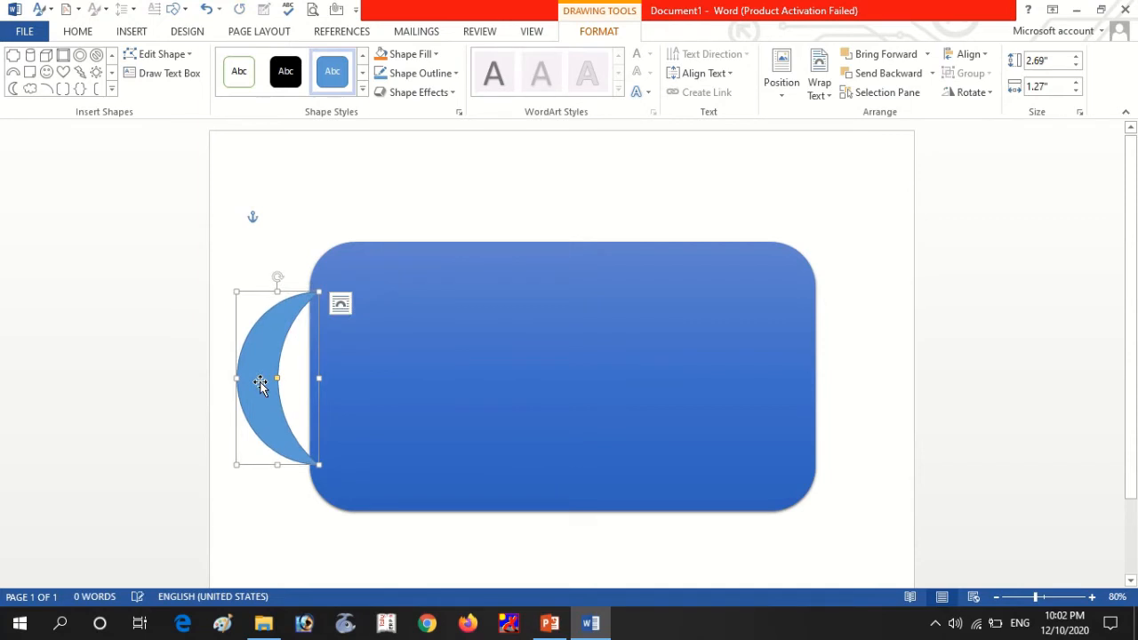
Step: Place a horizontally flipped copy of the crescent against the rounded rectangle's right edge, level with the original
key("ctrl+c")
key("ctrl+v")
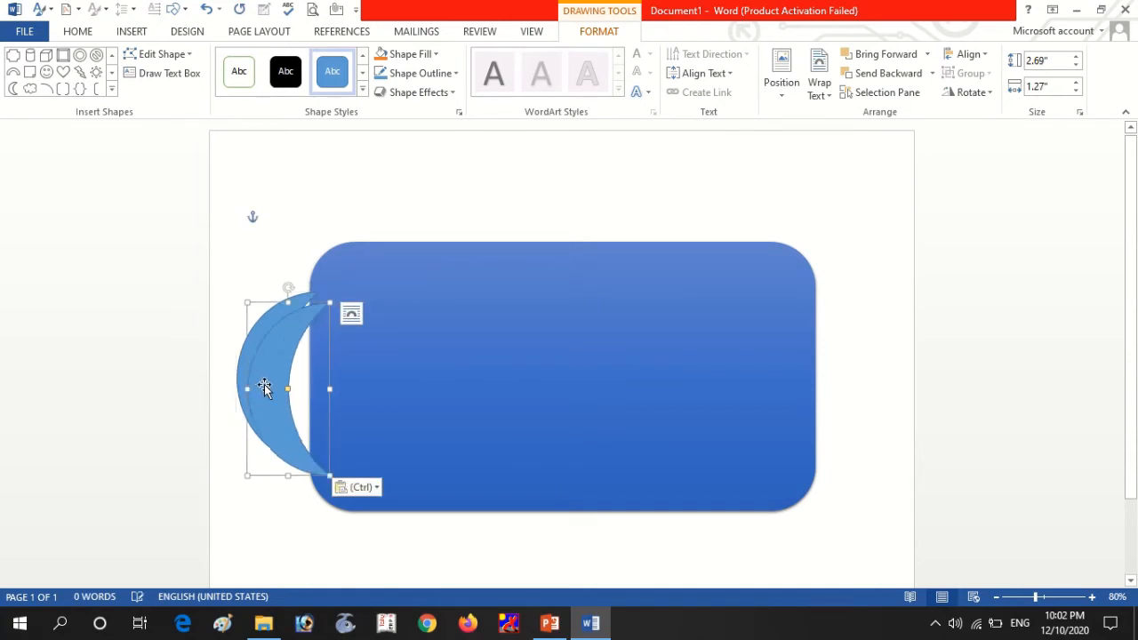
left_click_drag(264, 386, 752, 382)
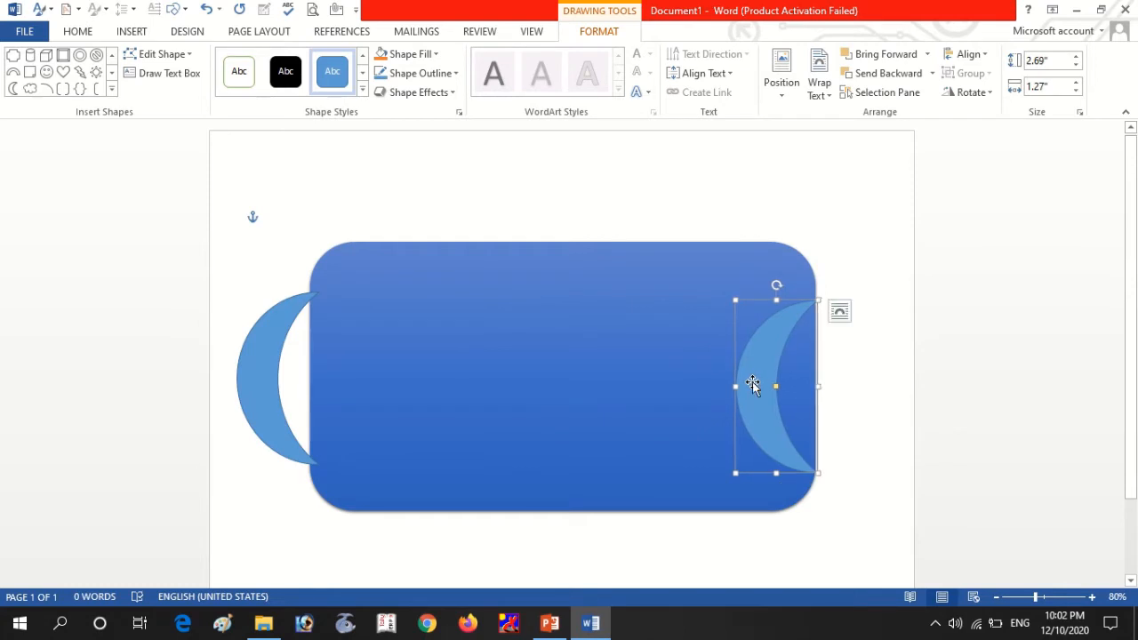
left_click(968, 95)
left_click(969, 175)
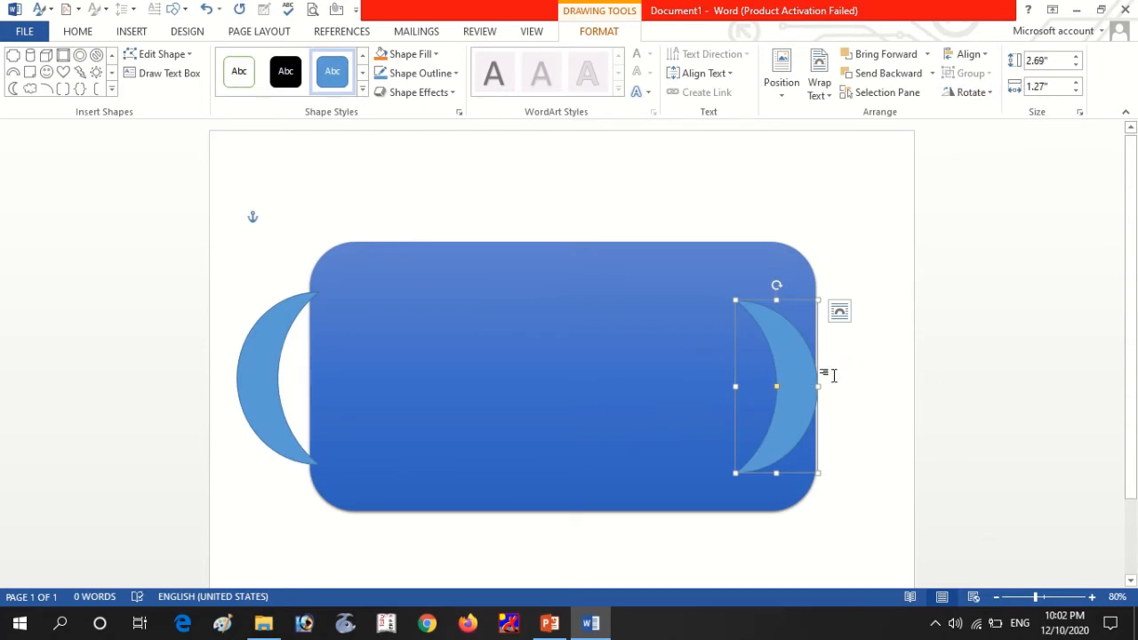
left_click_drag(785, 383, 853, 374)
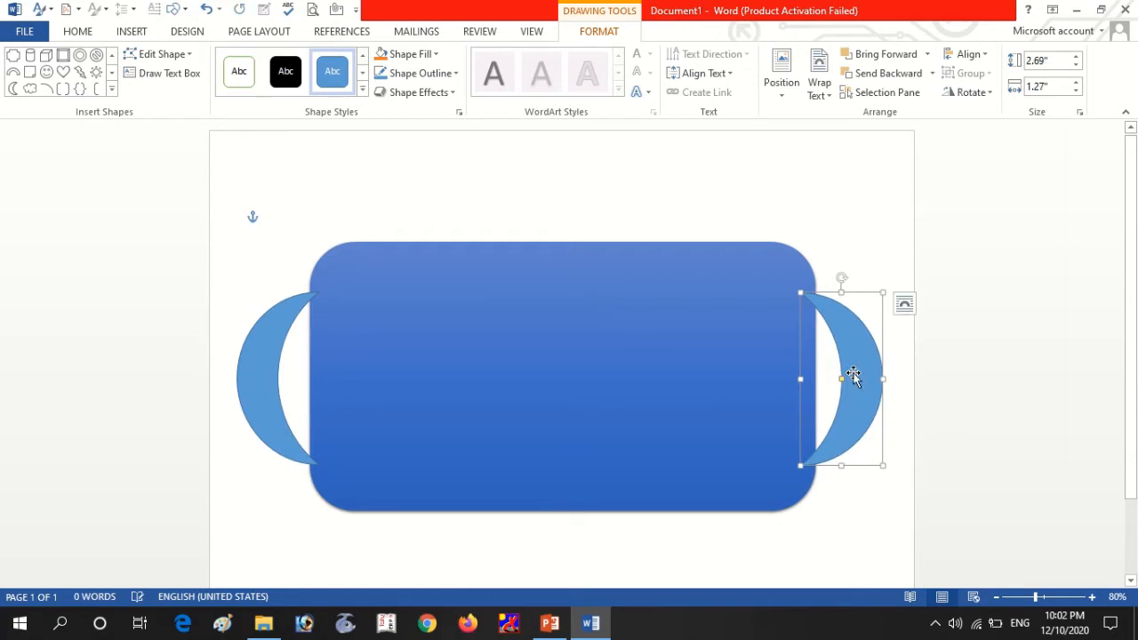
Step: Apply the fourth bevel effect of the second row to the left crescent
left_click(500, 346)
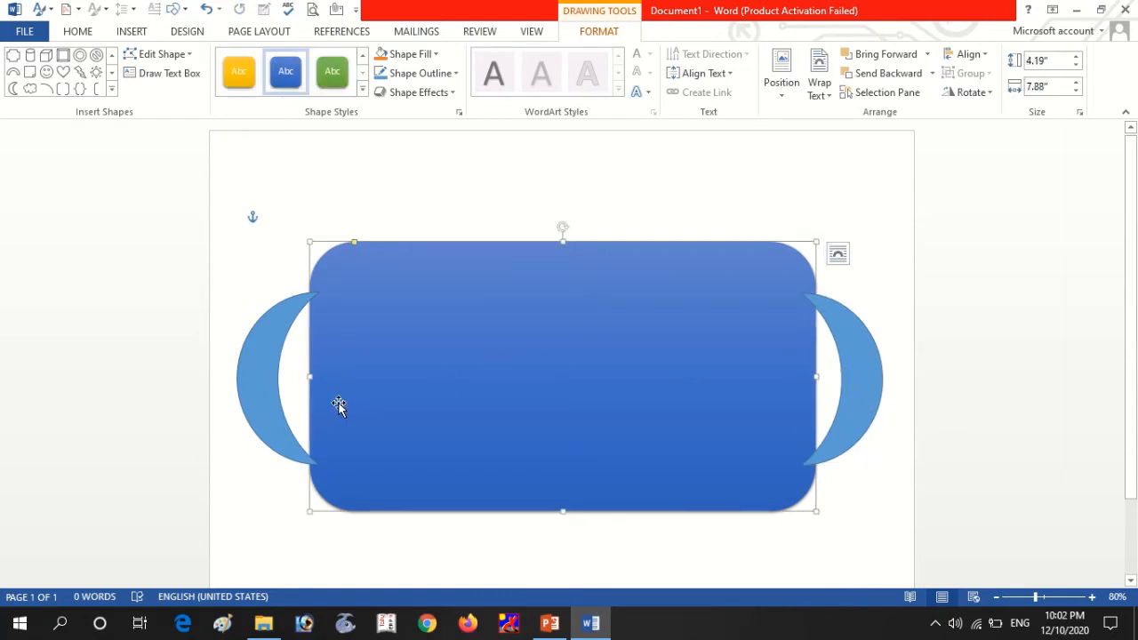
left_click(269, 394)
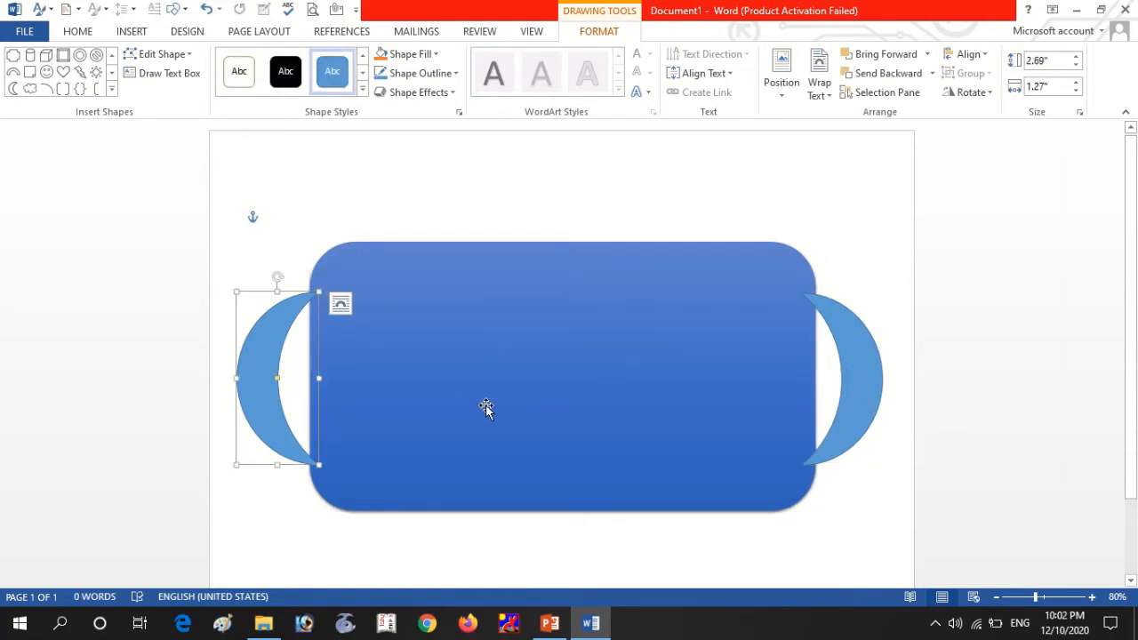
left_click(424, 95)
mouse_move(424, 133)
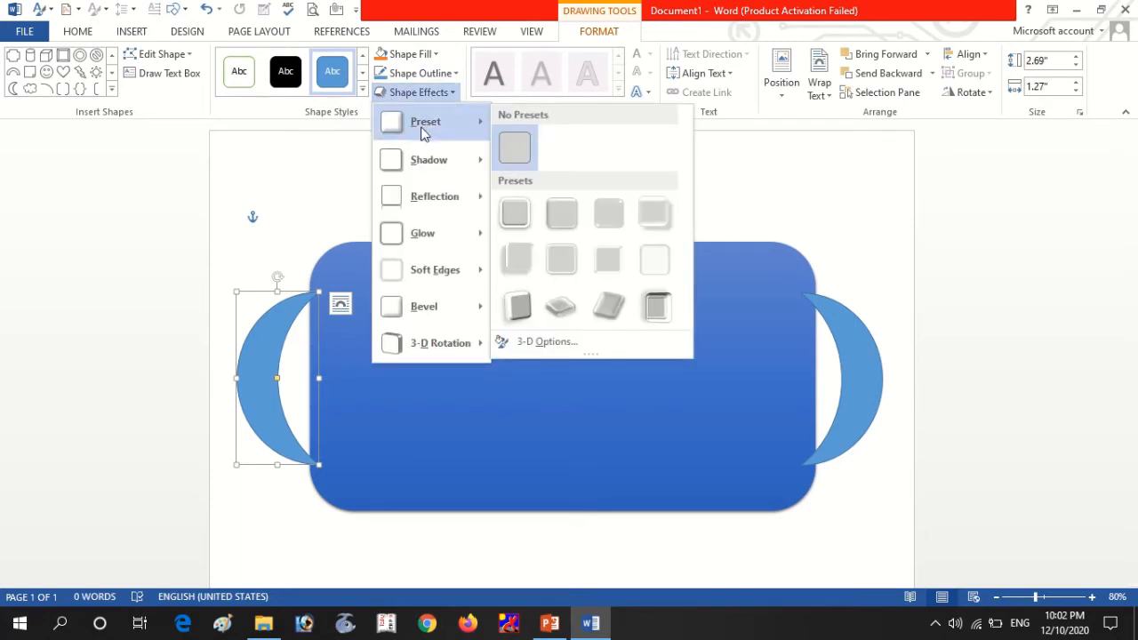
mouse_move(424, 305)
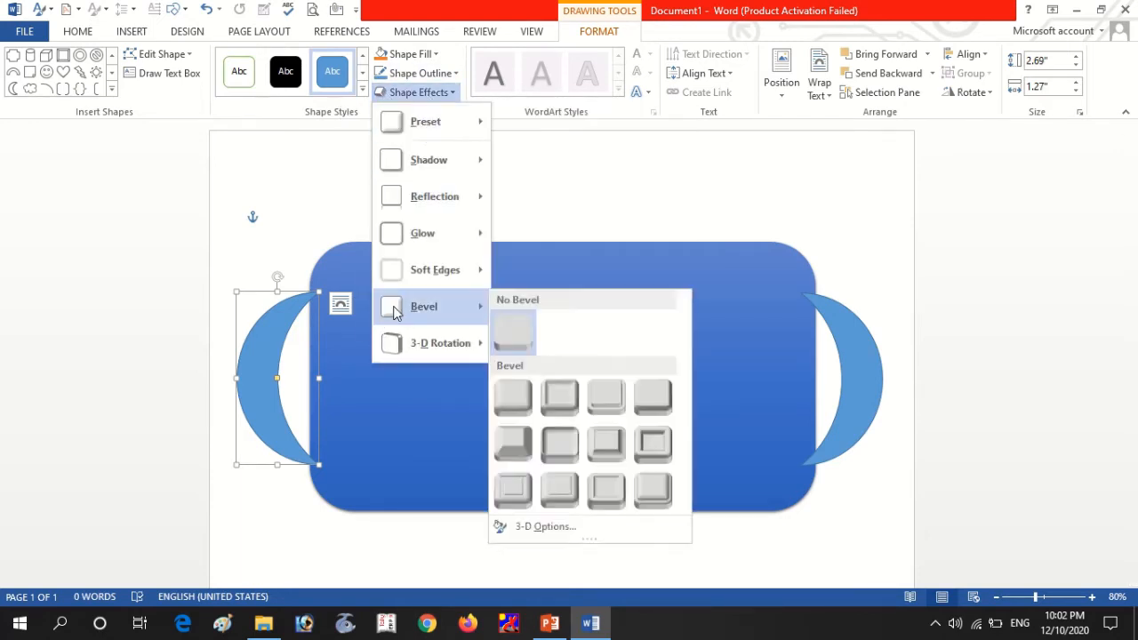
left_click(649, 440)
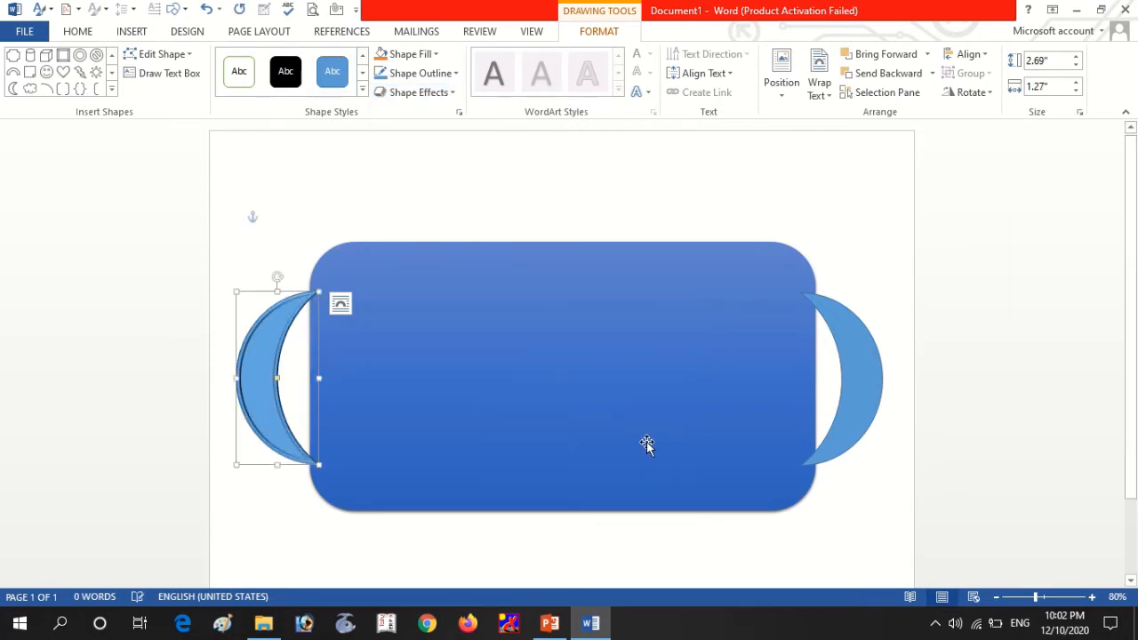
Step: Give the rounded rectangle the same second-row, fourth bevel effect as the left crescent
left_click(560, 427)
left_click(421, 92)
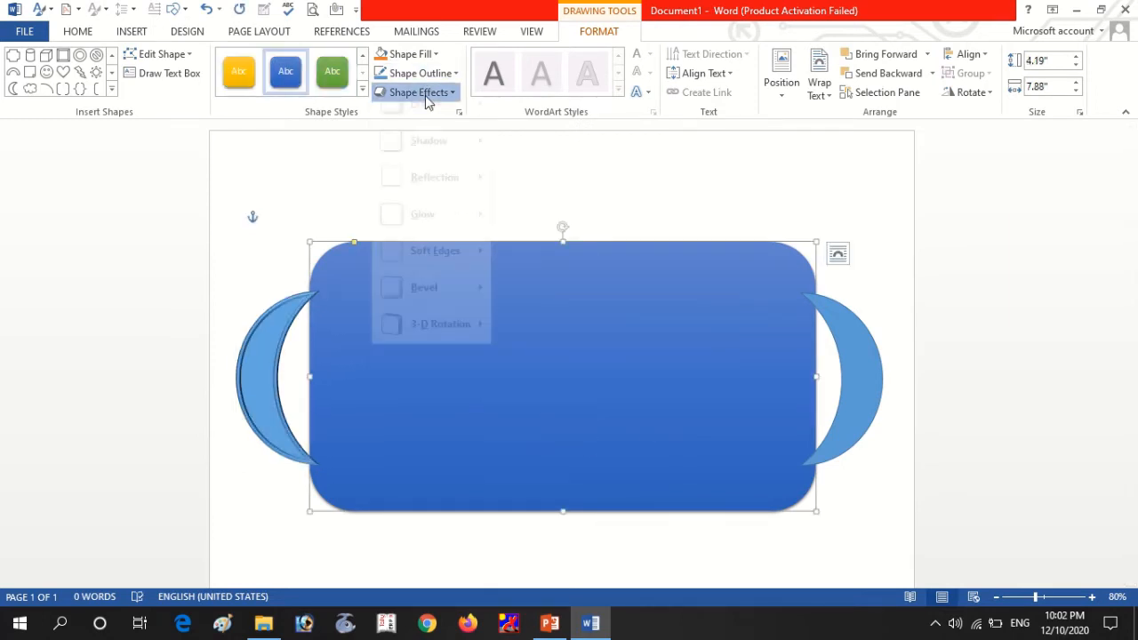
mouse_move(424, 326)
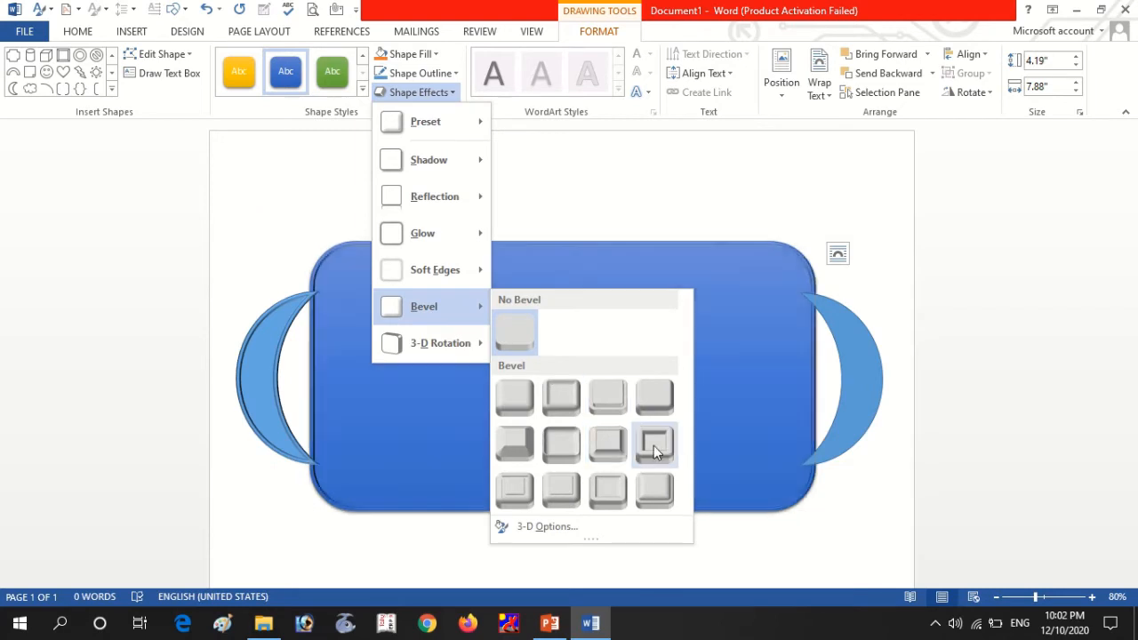
left_click(653, 445)
Step: Apply the matching second-row, fourth bevel effect to the right crescent
left_click(873, 394)
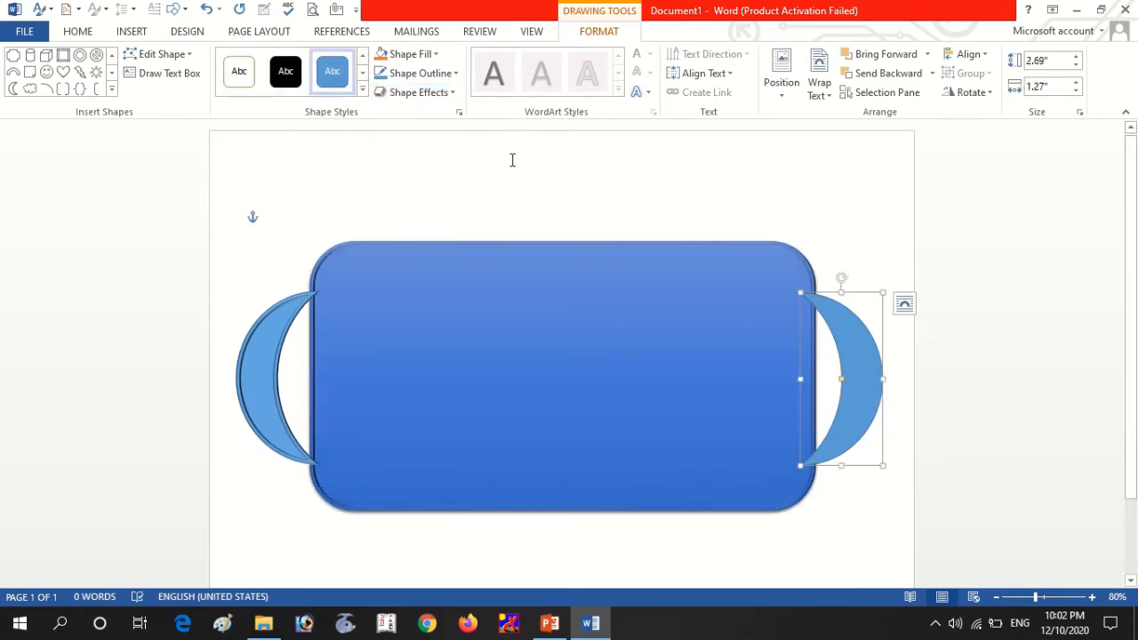
left_click(425, 94)
mouse_move(436, 330)
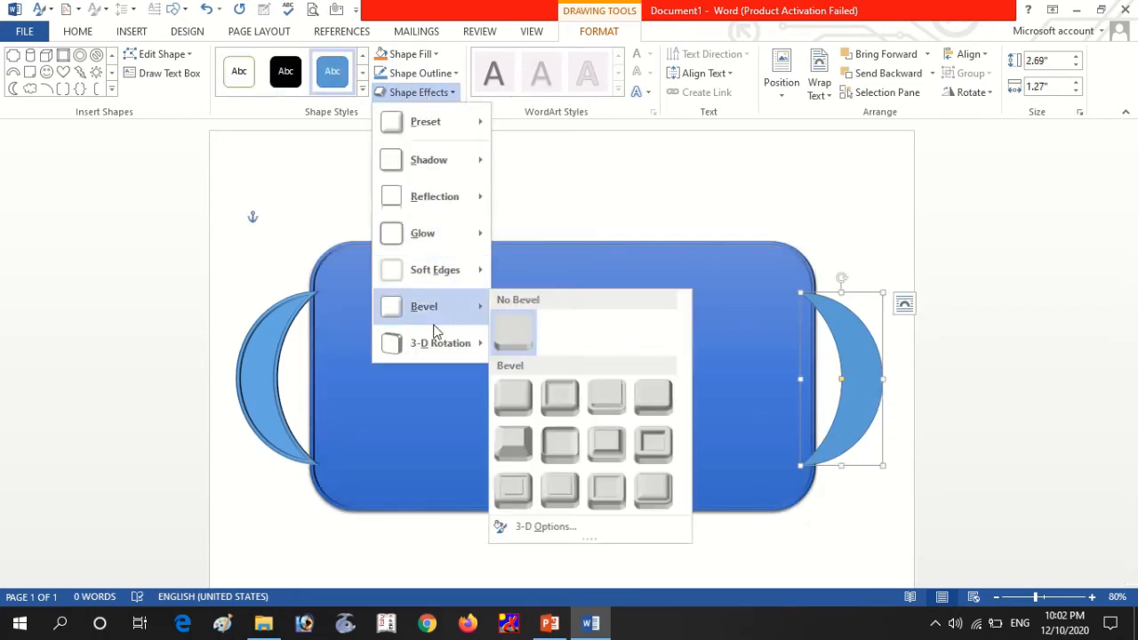
left_click(647, 446)
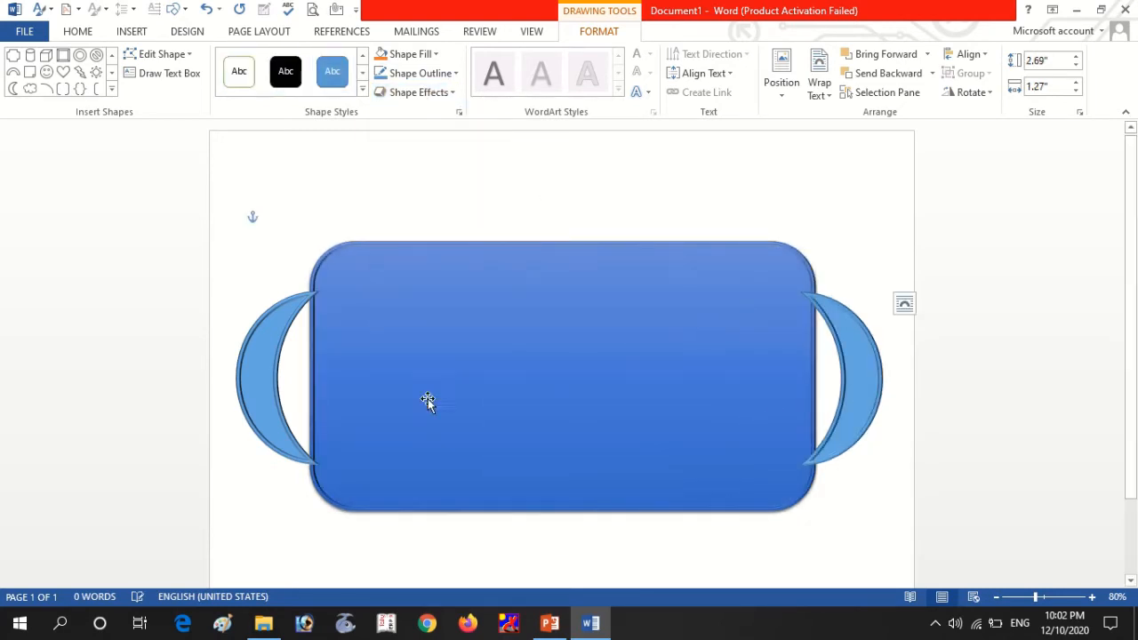
Step: Send both crescents backward so their tips sit behind the rounded rectangle
left_click(281, 346)
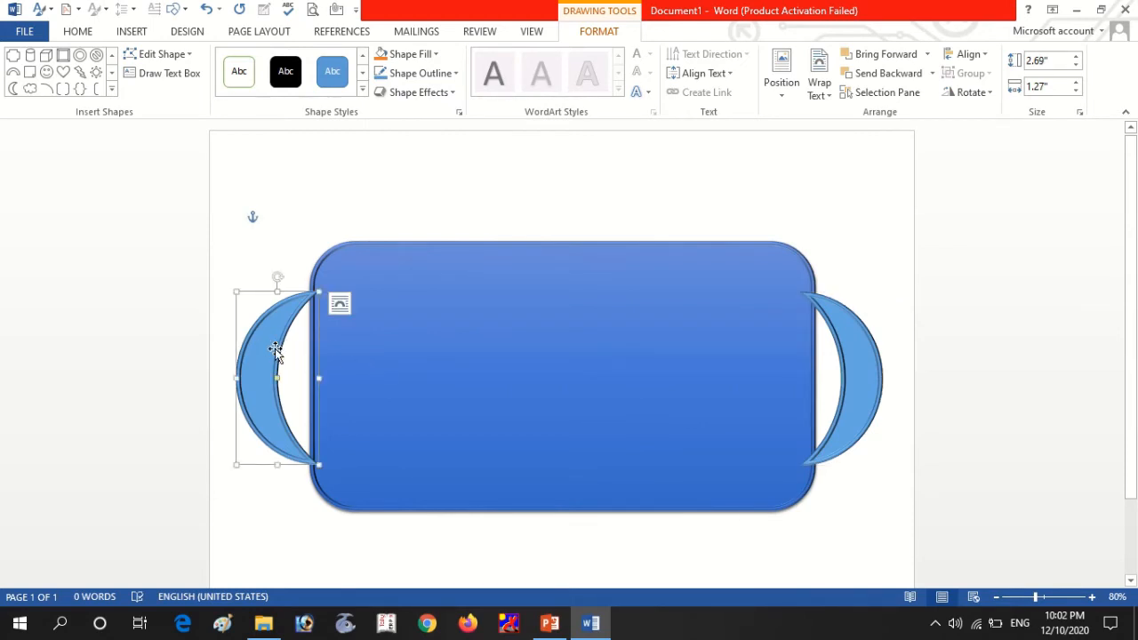
left_click(858, 416, "shift")
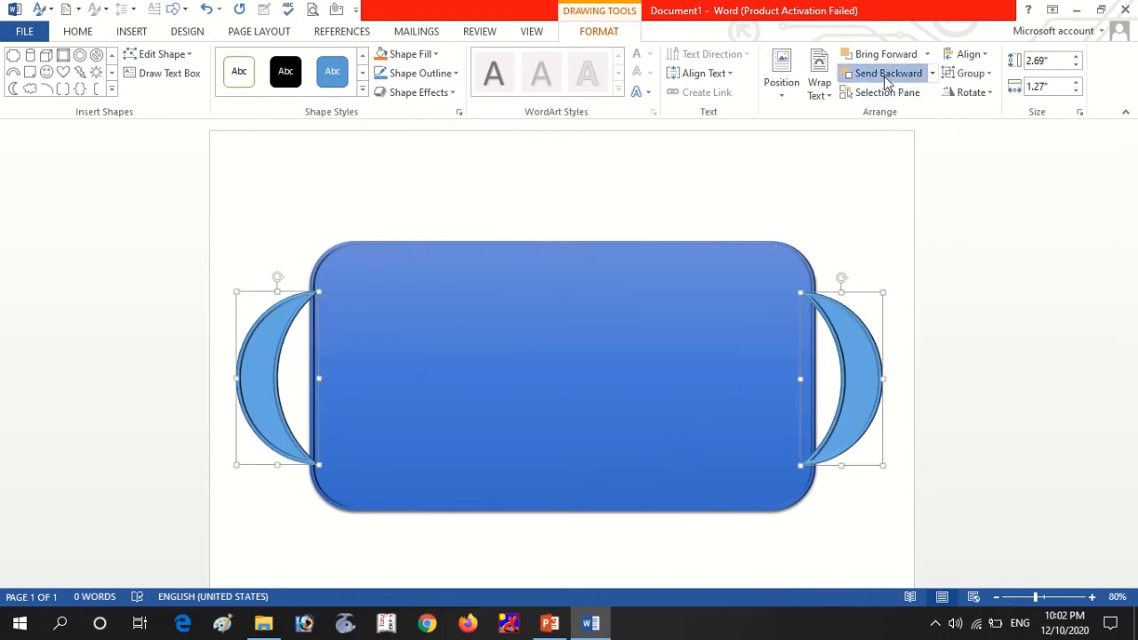
left_click(886, 80)
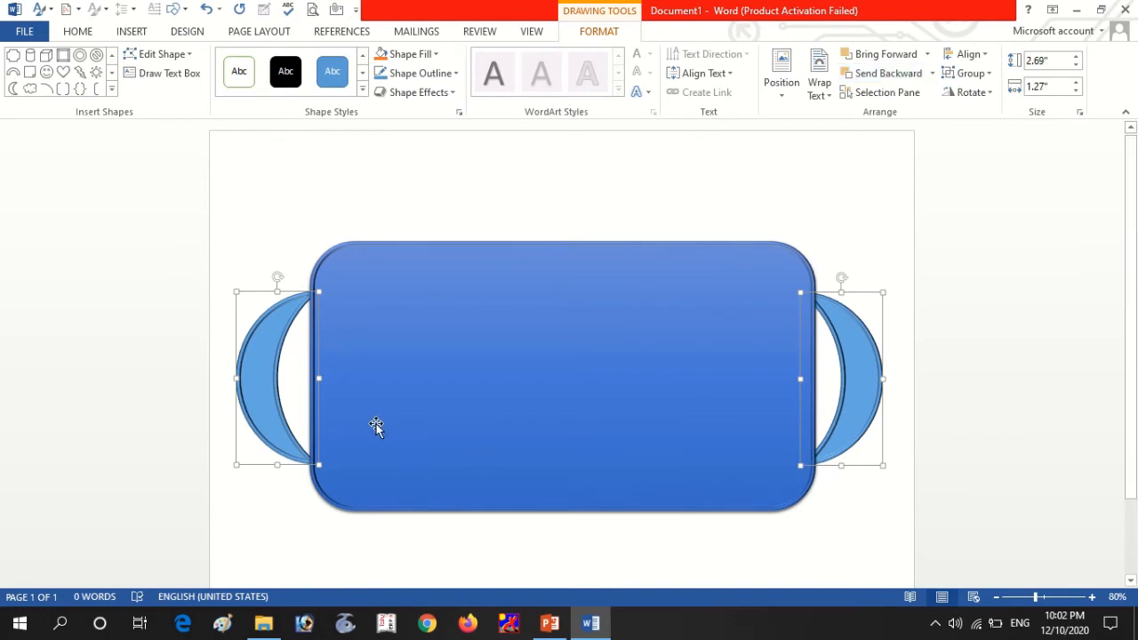
Step: Set the rounded rectangle's top bevel width to 20.5 pt in the 3-D format options
left_click(386, 391)
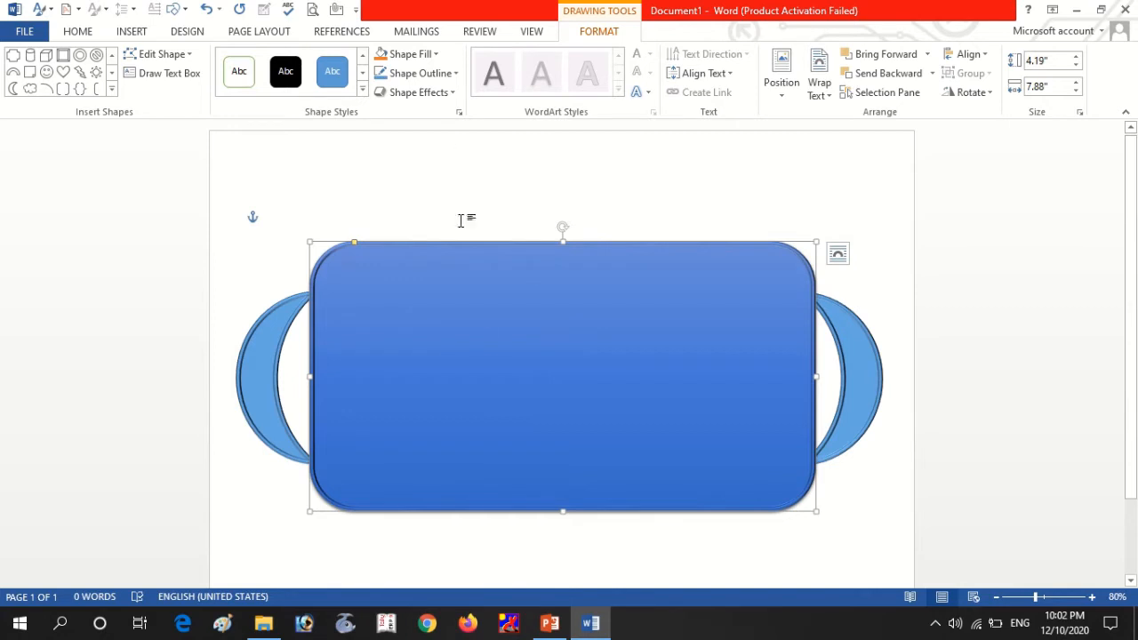
left_click(446, 82)
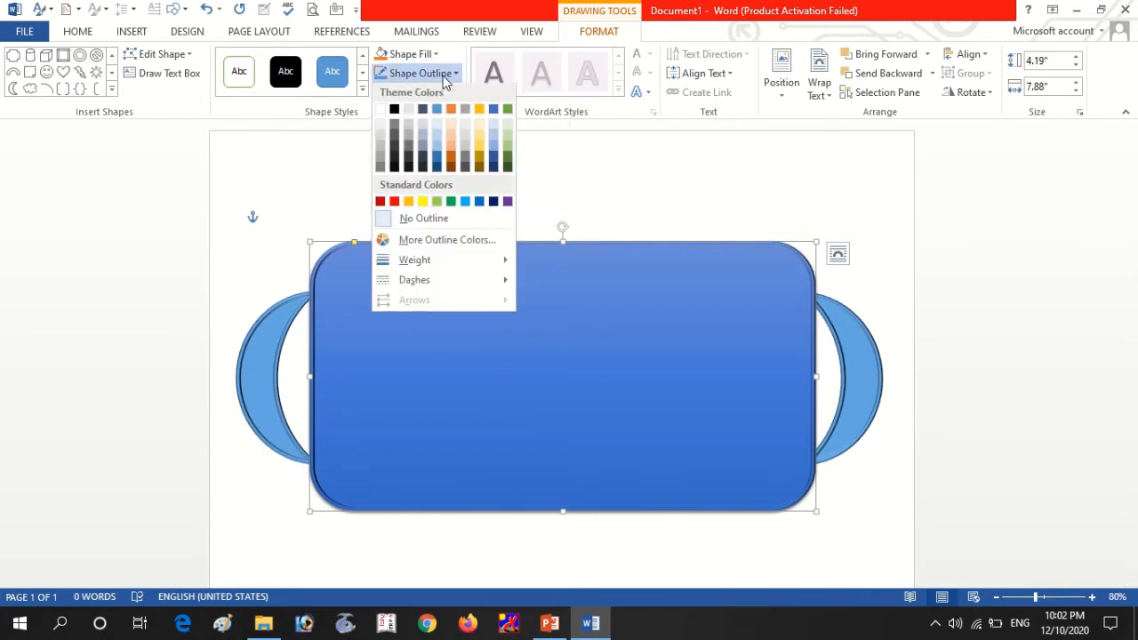
left_click(350, 116)
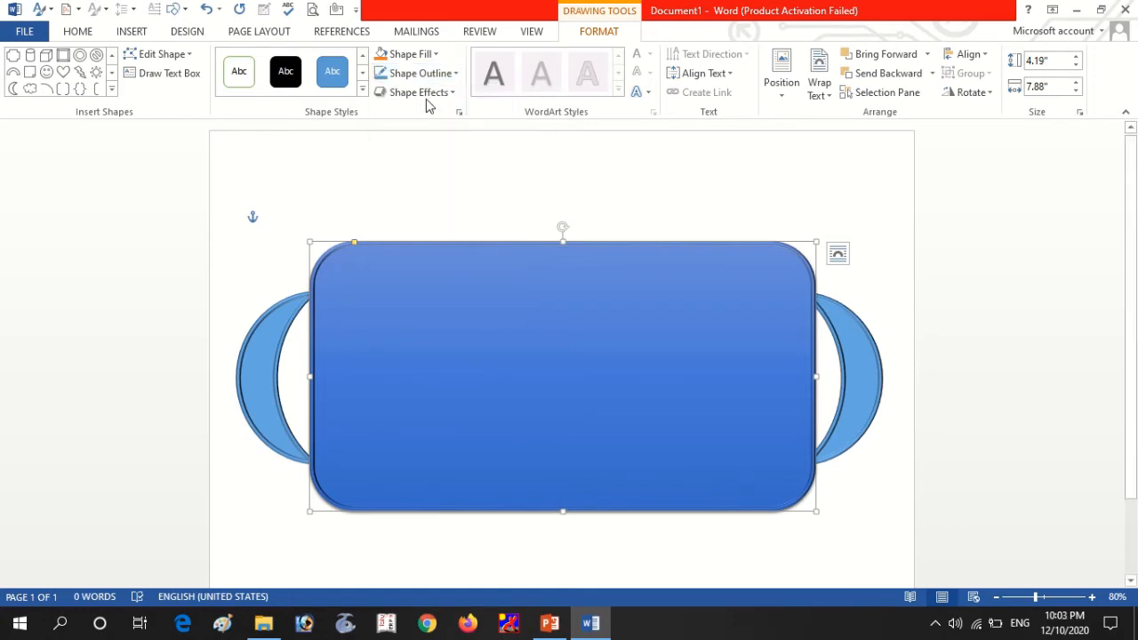
left_click(419, 93)
mouse_move(419, 313)
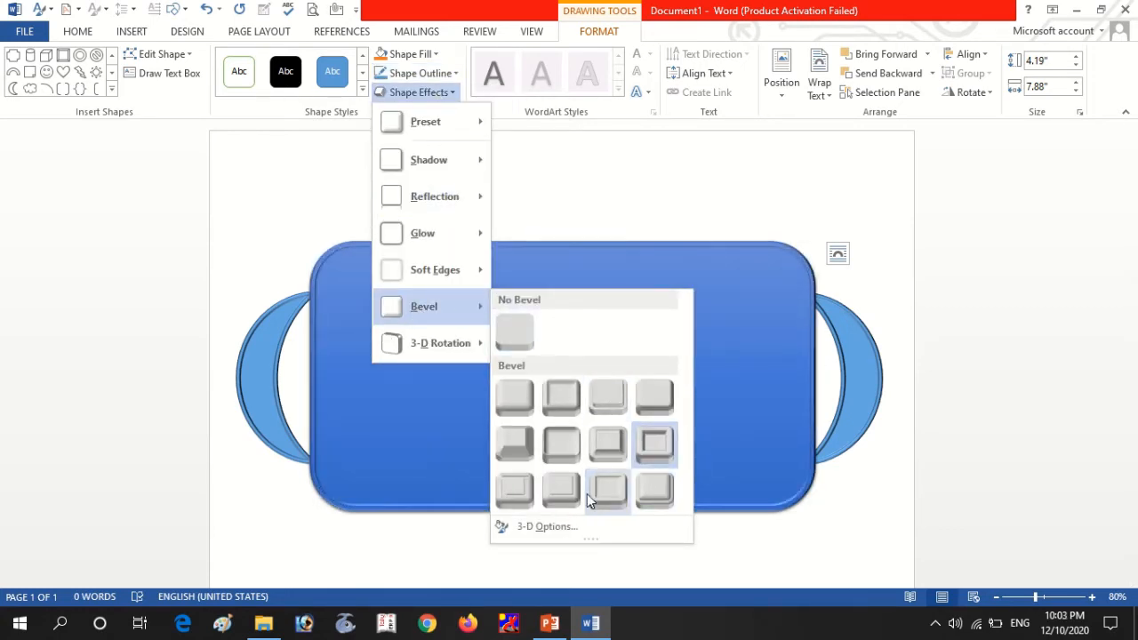
left_click(543, 527)
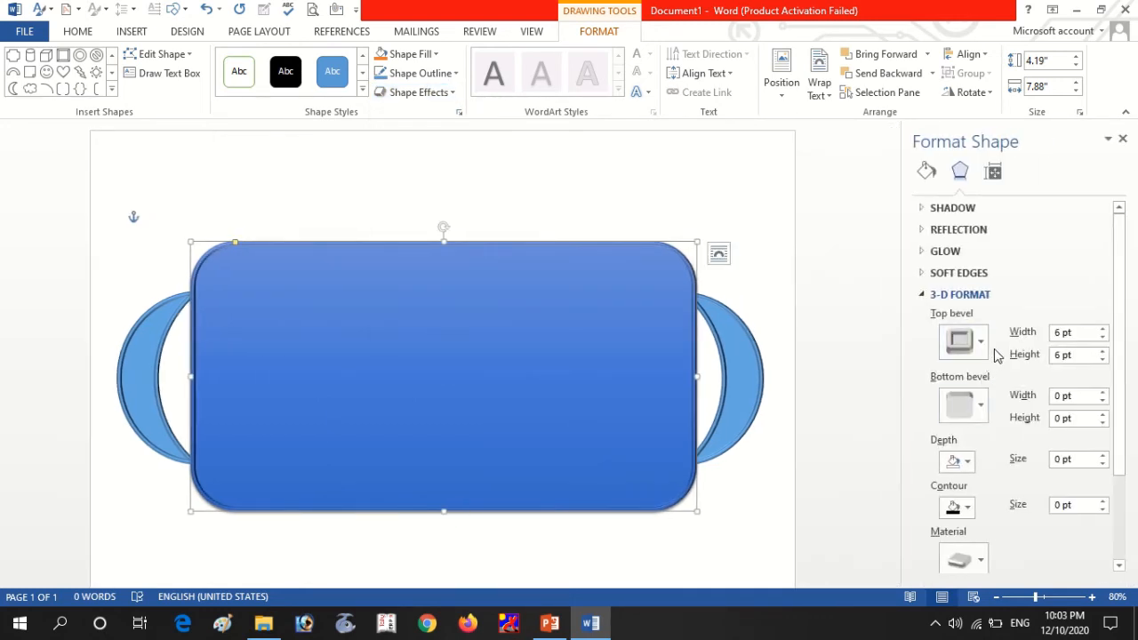
left_click(1103, 328)
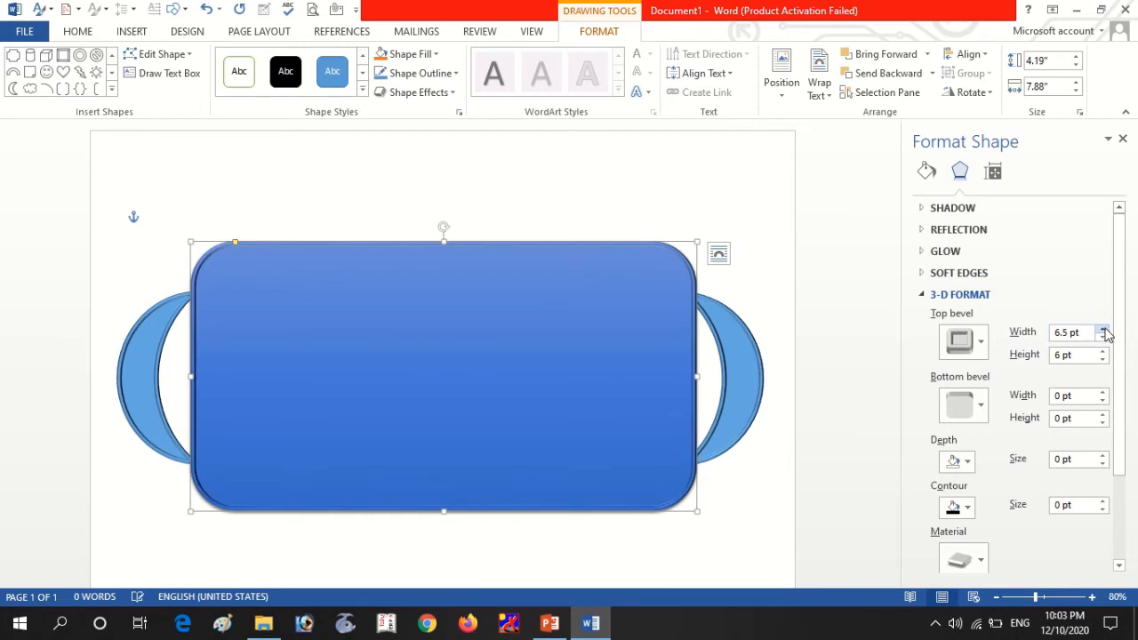
left_click(1103, 329)
left_click(1103, 329)
left_click(1103, 329)
left_click(1103, 329)
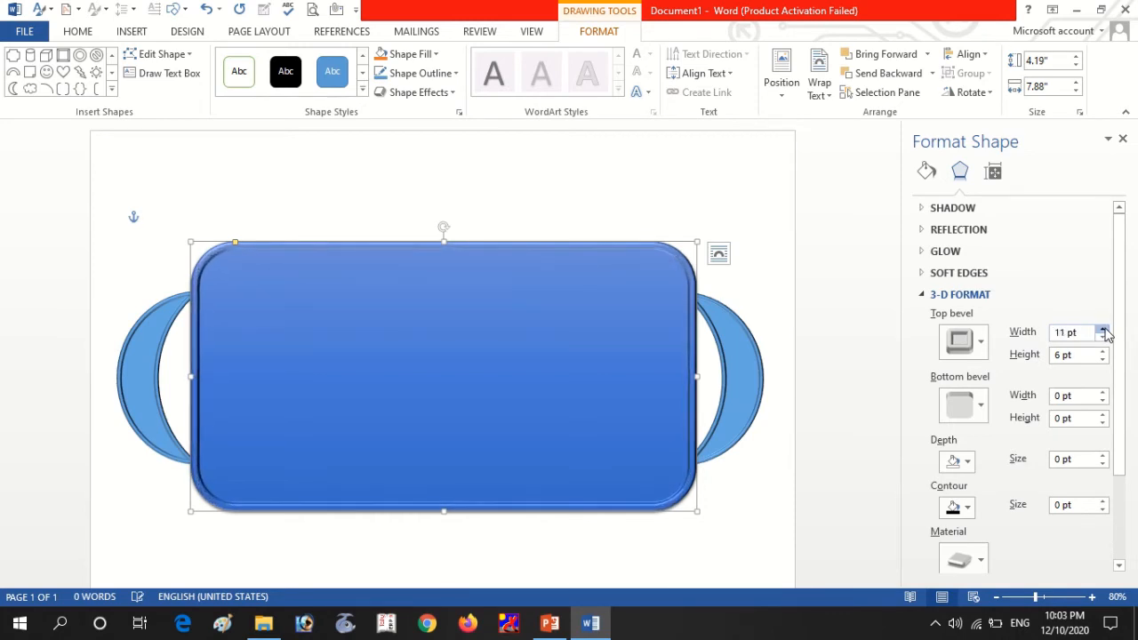
left_click(1103, 329)
left_click(1103, 328)
left_click(1103, 329)
left_click(1103, 328)
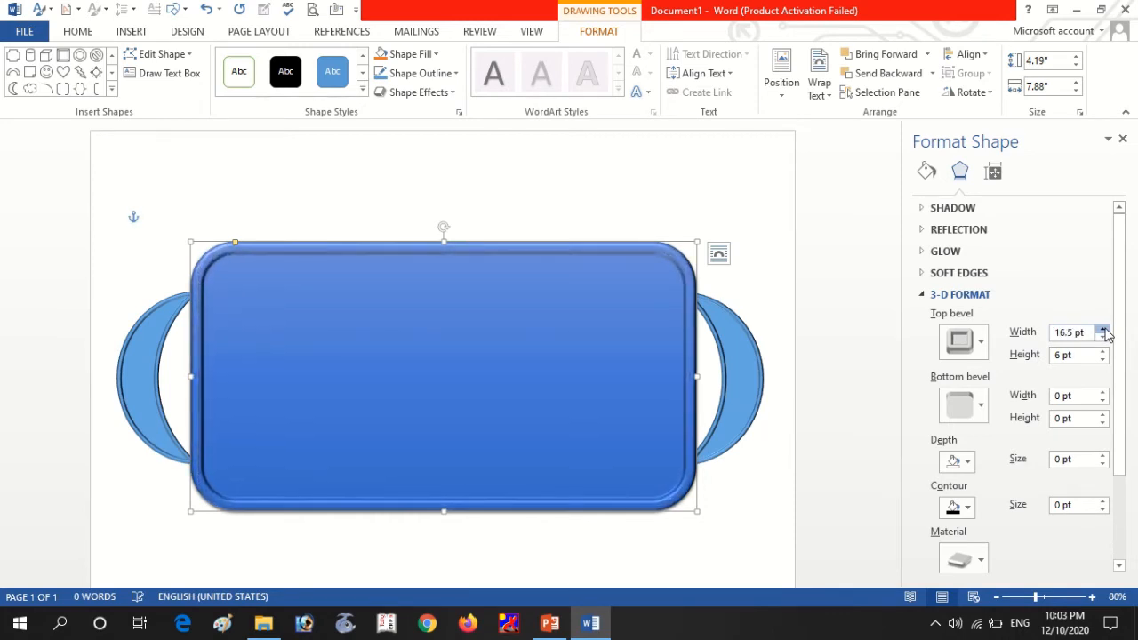
left_click(1103, 329)
left_click(1103, 329)
left_click(1103, 329)
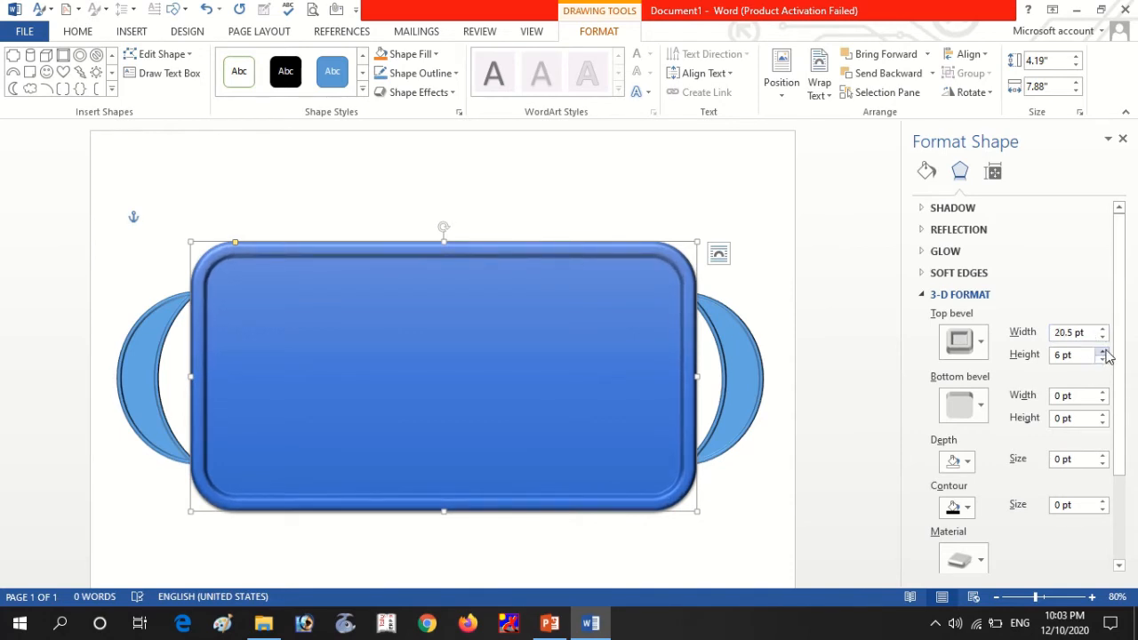
Step: Set the rounded rectangle's top bevel height to 11 pt
left_click(1103, 352)
left_click(1102, 352)
left_click(1103, 352)
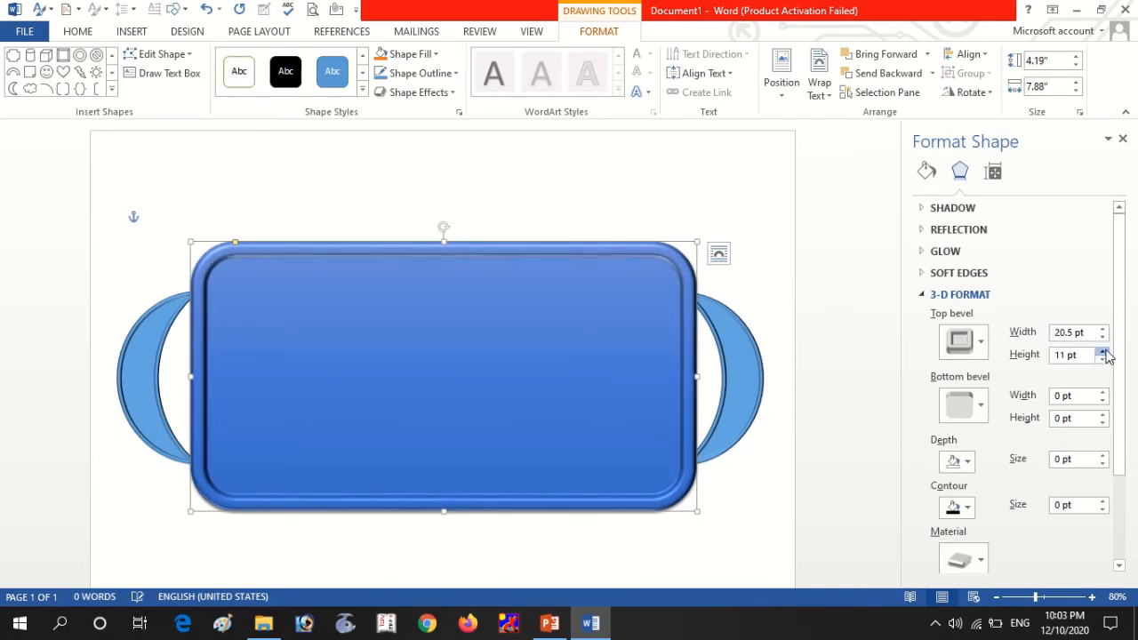
Step: Group the two crescents and the rounded rectangle into one object
left_click(138, 352)
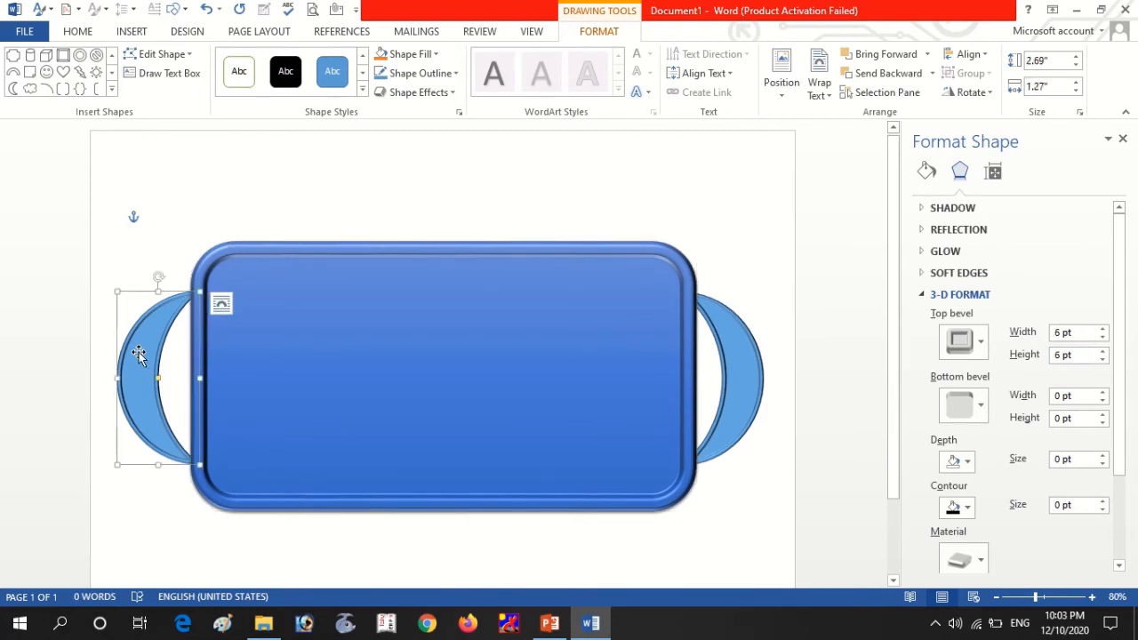
left_click(297, 361, "shift")
left_click(748, 367, "shift")
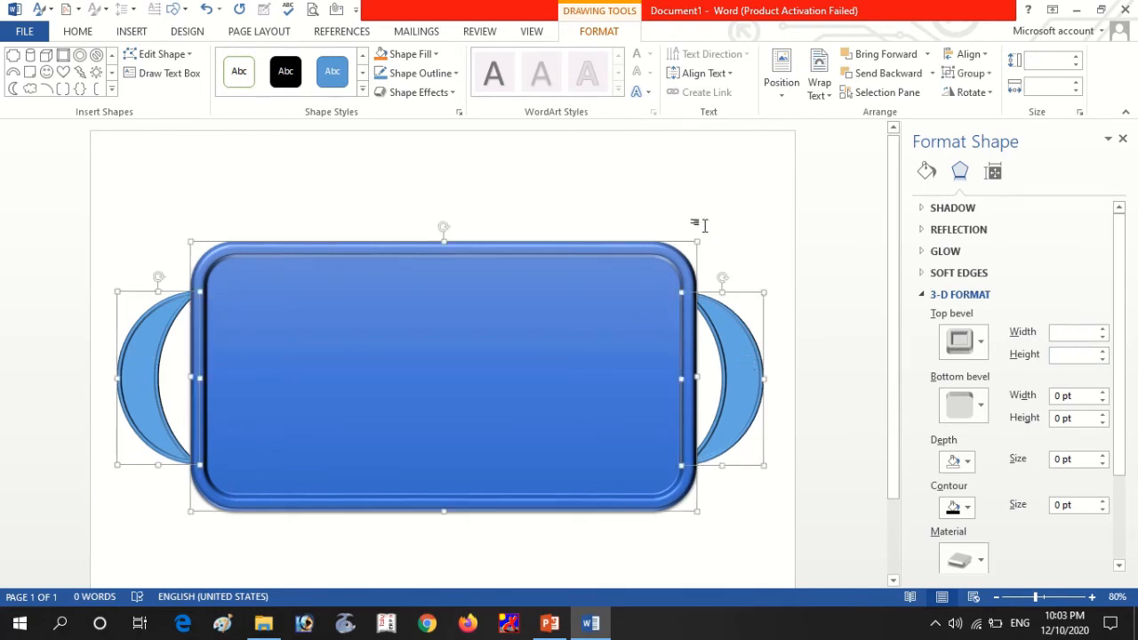
left_click(971, 74)
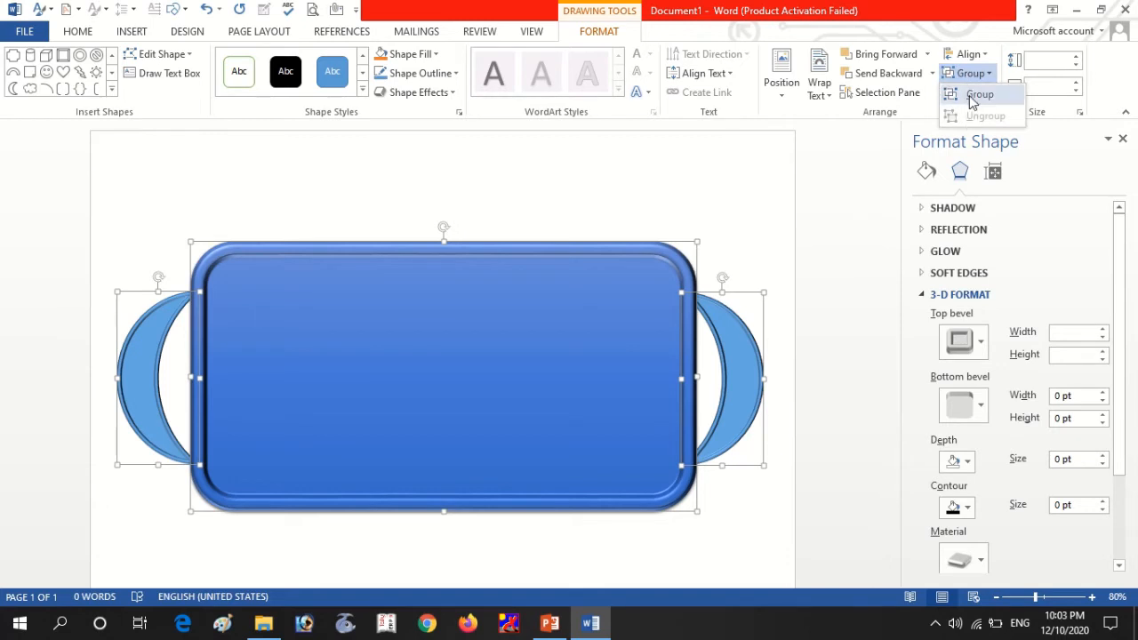
left_click(978, 97)
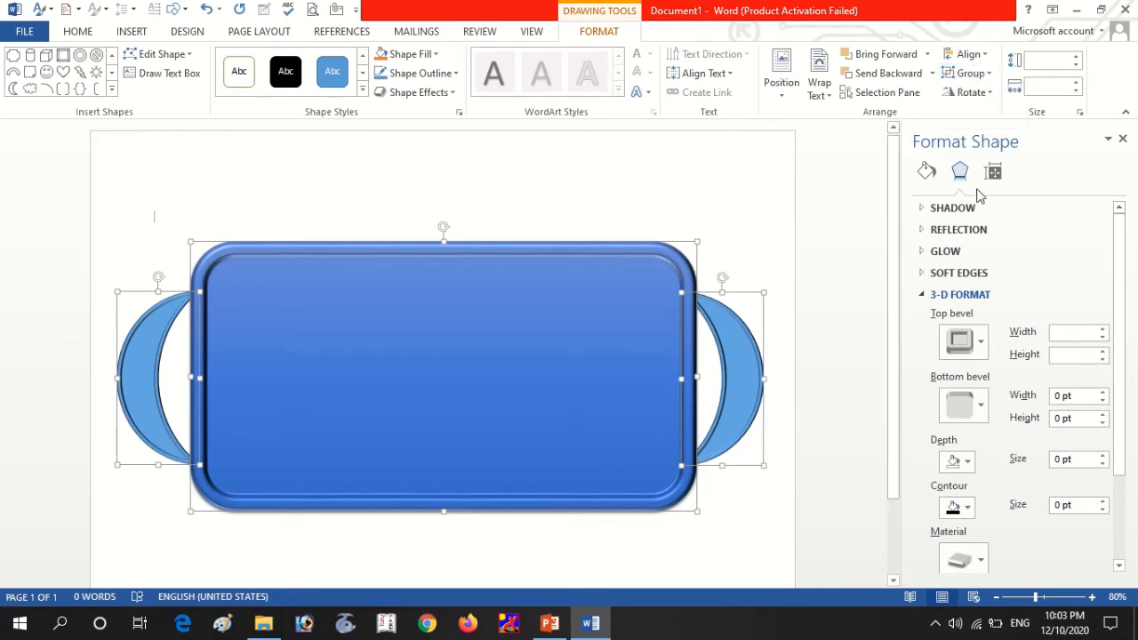
Step: Apply the second parallel 3-D rotation of the third row to the group and stretch it downward to about 4.83" high
left_click(416, 92)
mouse_move(416, 342)
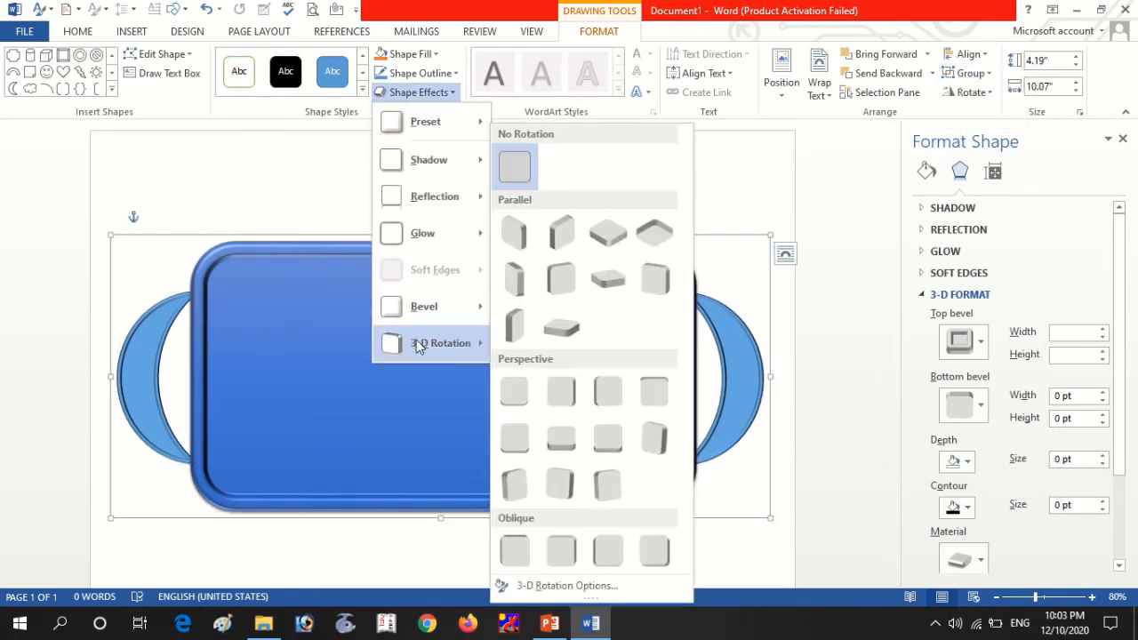
left_click(561, 322)
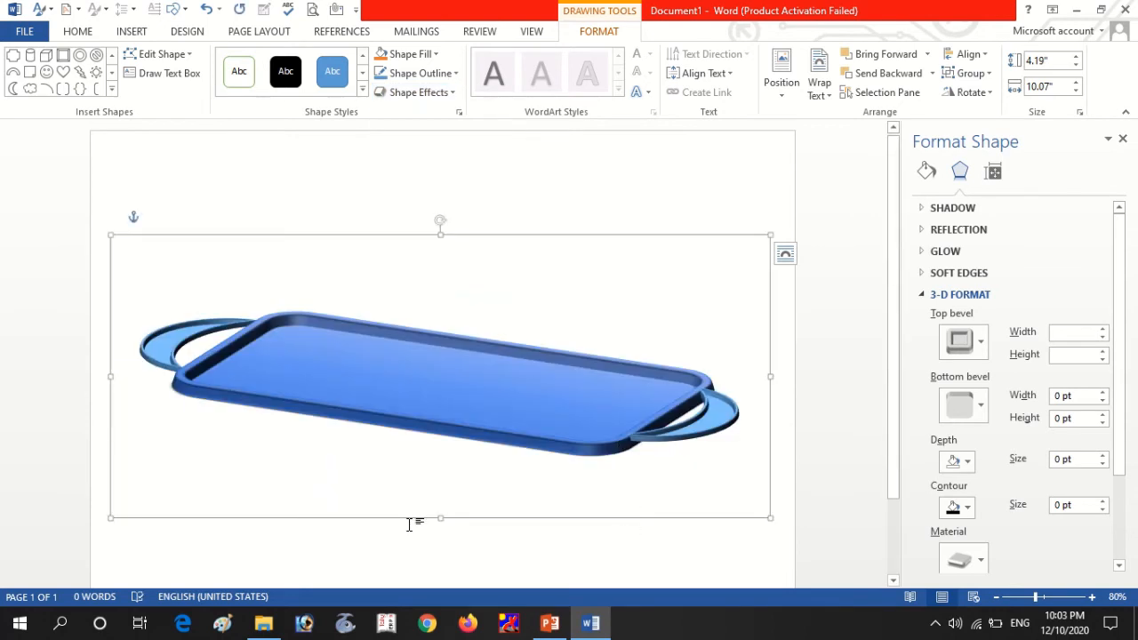
left_click_drag(442, 515, 439, 557)
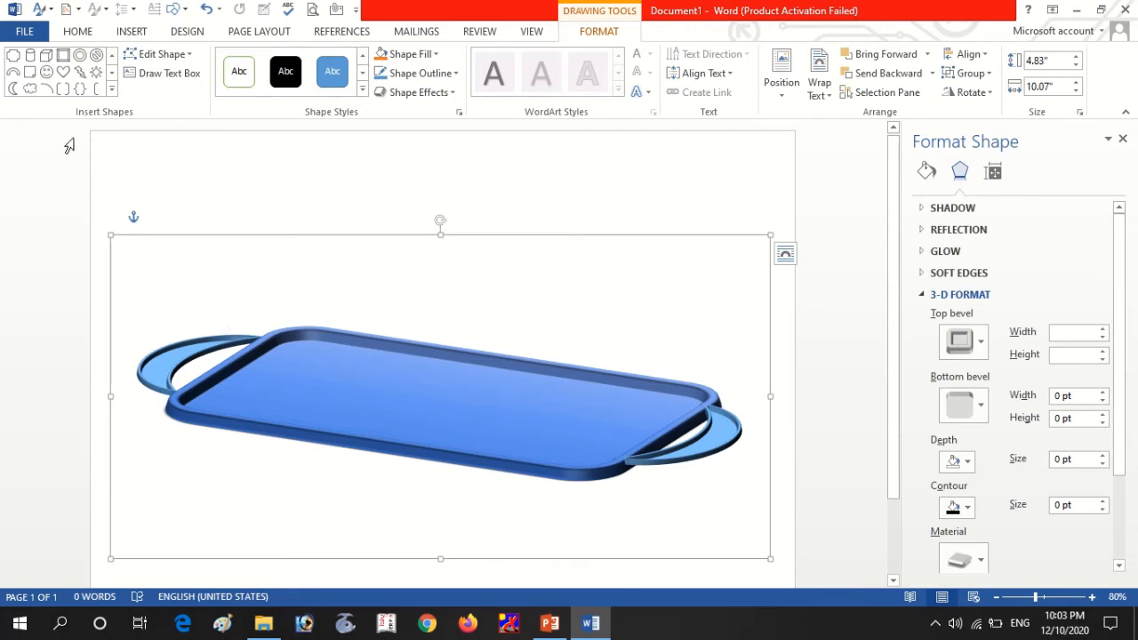
Step: Draw a cylinder about 2.3" high and 1.53" wide and stand it on the tray's back-left area
left_click(112, 89)
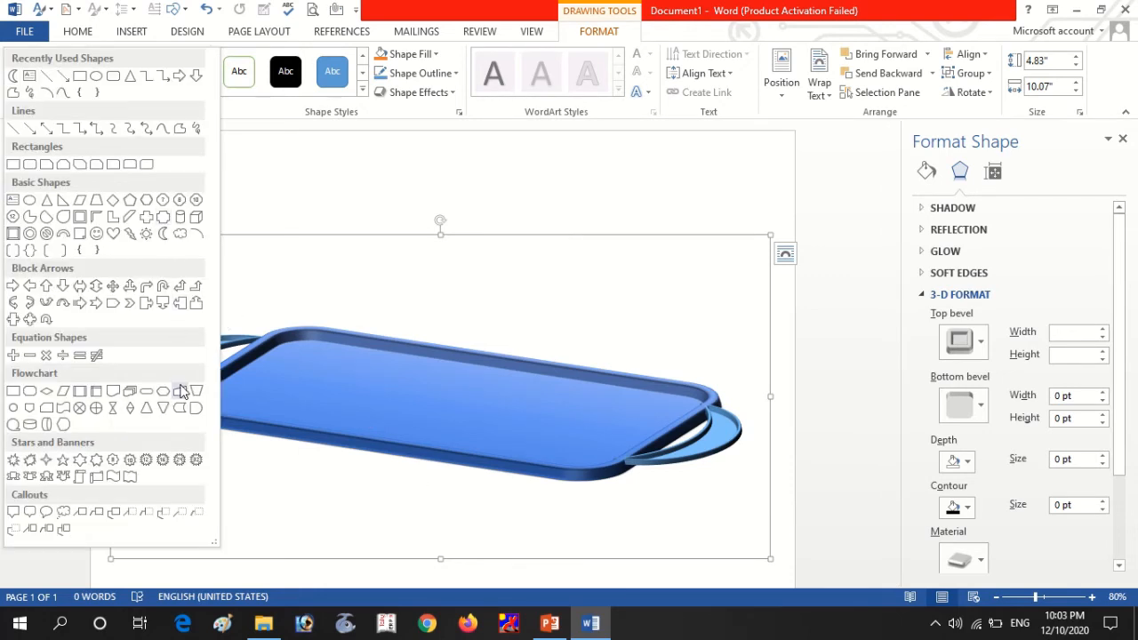
left_click(180, 216)
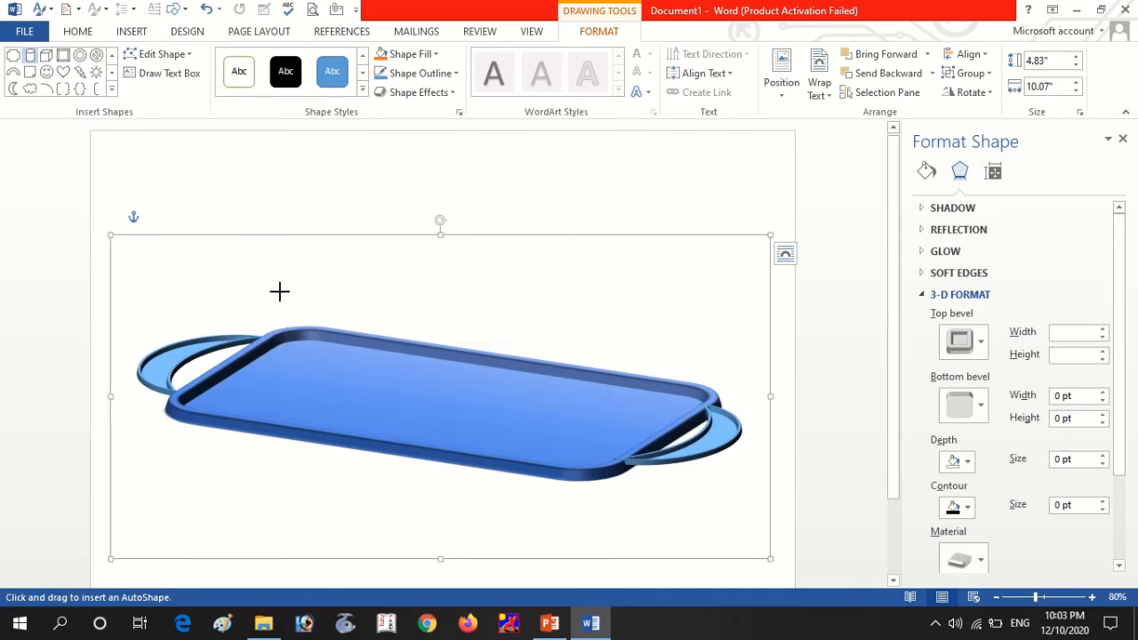
left_click_drag(285, 219, 383, 366)
left_click_drag(330, 305, 315, 308)
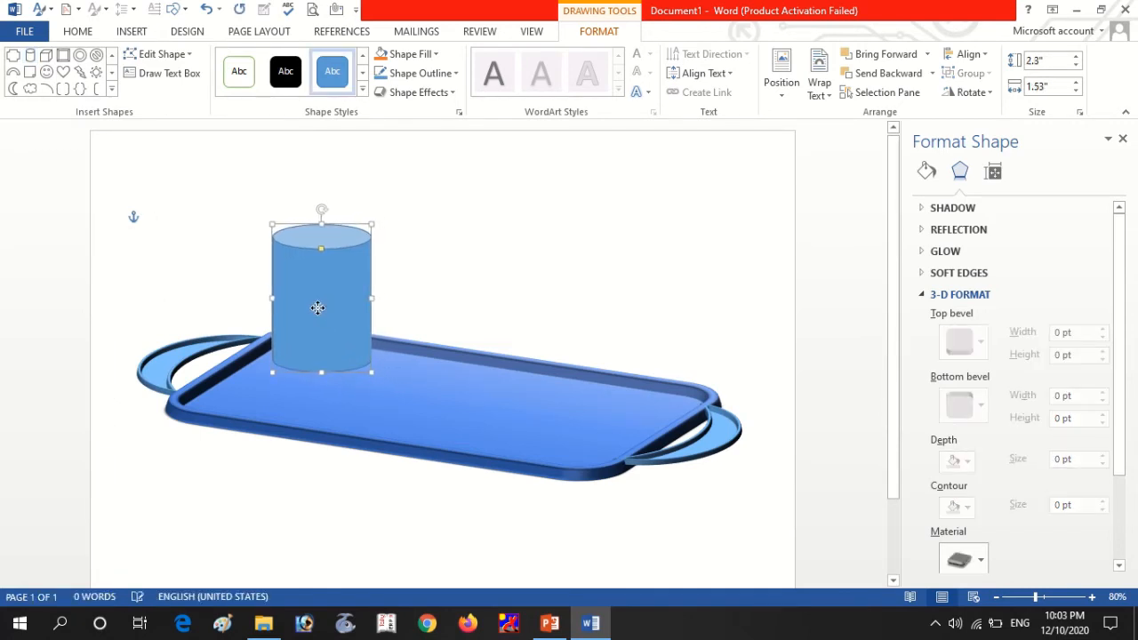
Step: Remove the cylinder's fill and set its outline weight to 3 pt
left_click(402, 54)
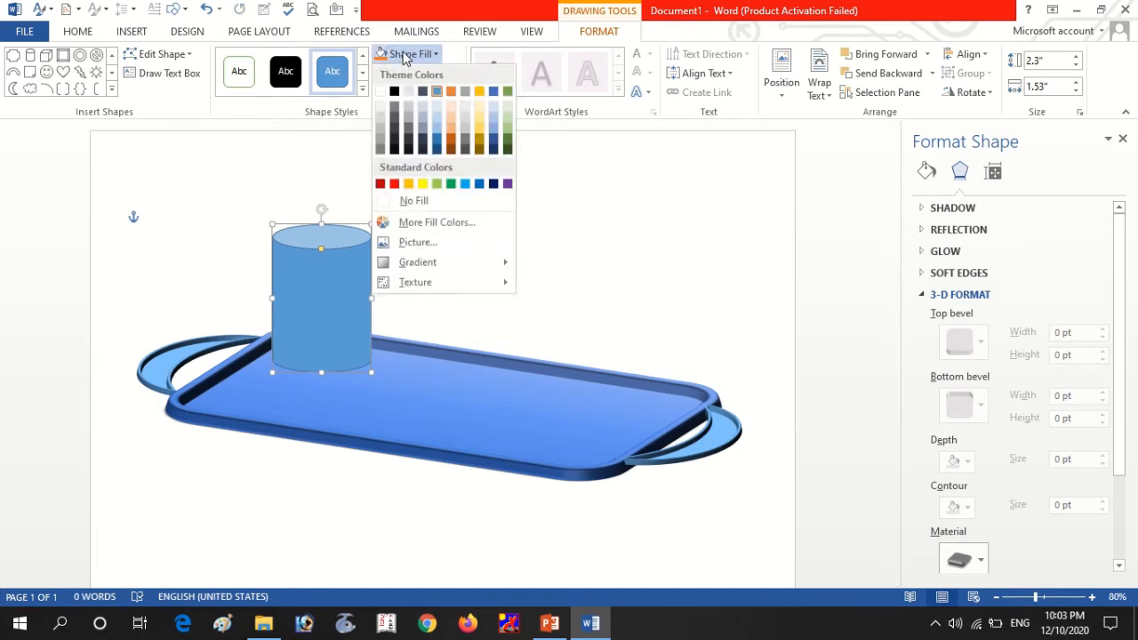
left_click(415, 203)
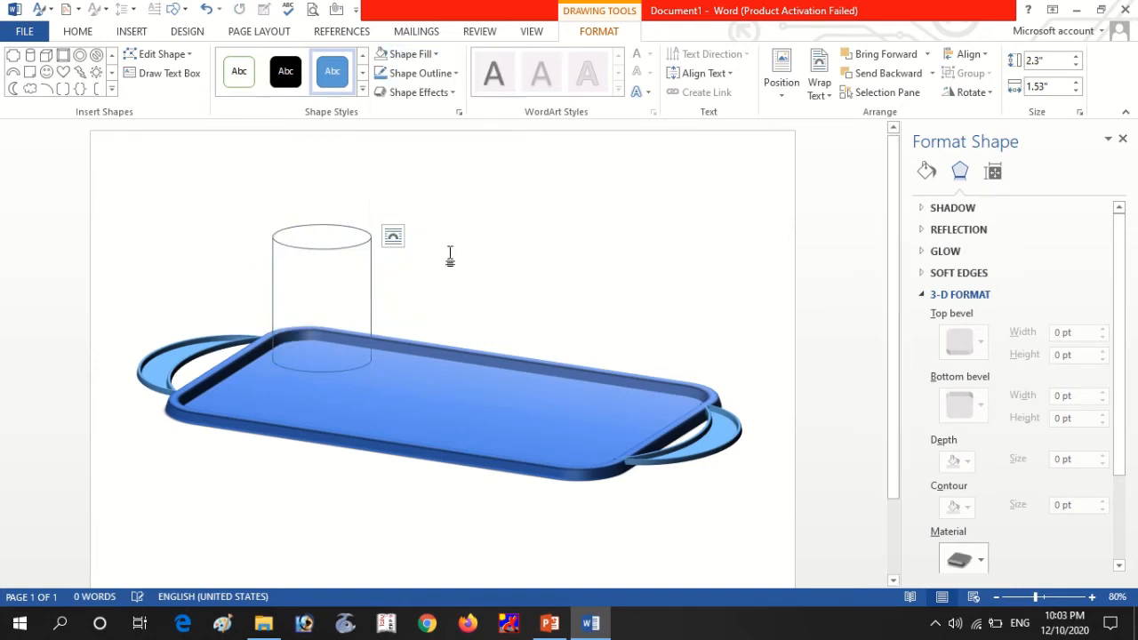
left_click(436, 80)
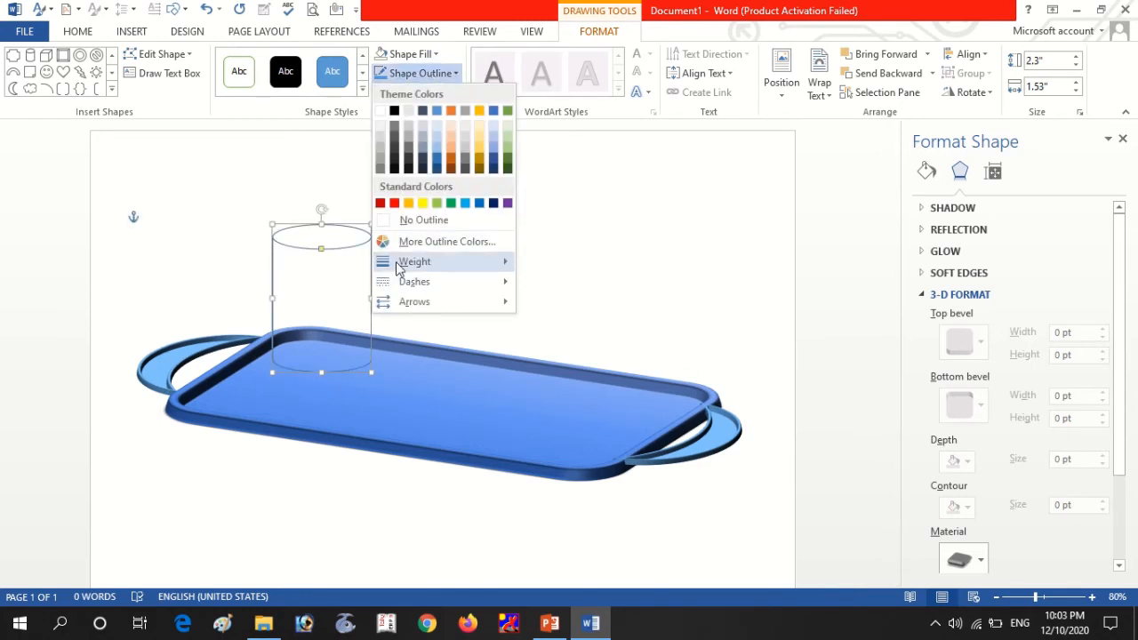
mouse_move(404, 261)
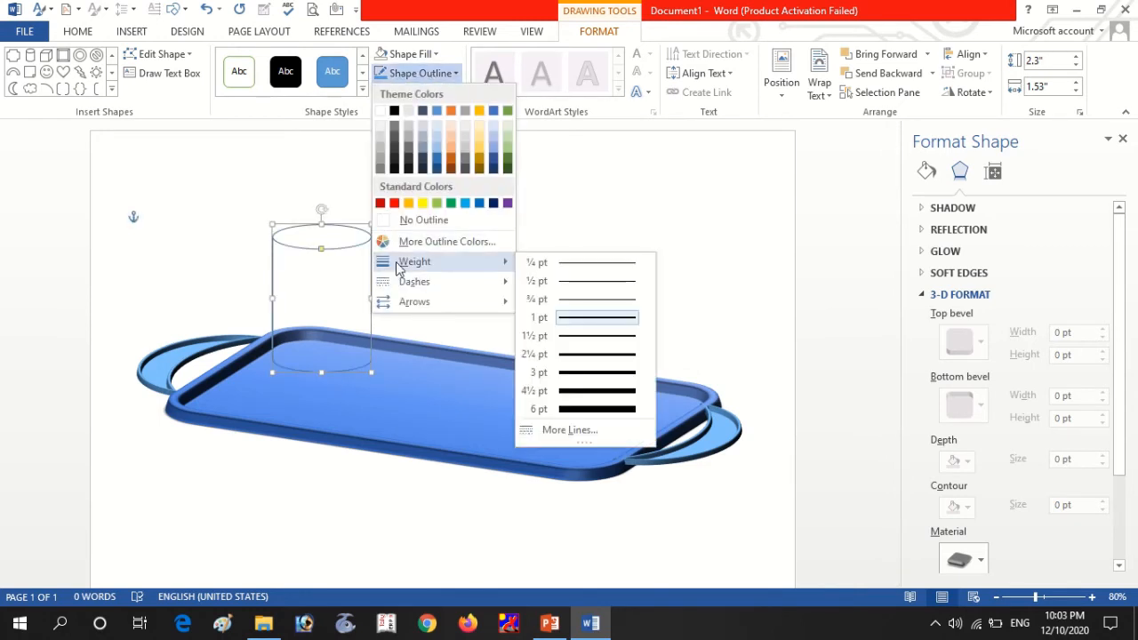
left_click(585, 373)
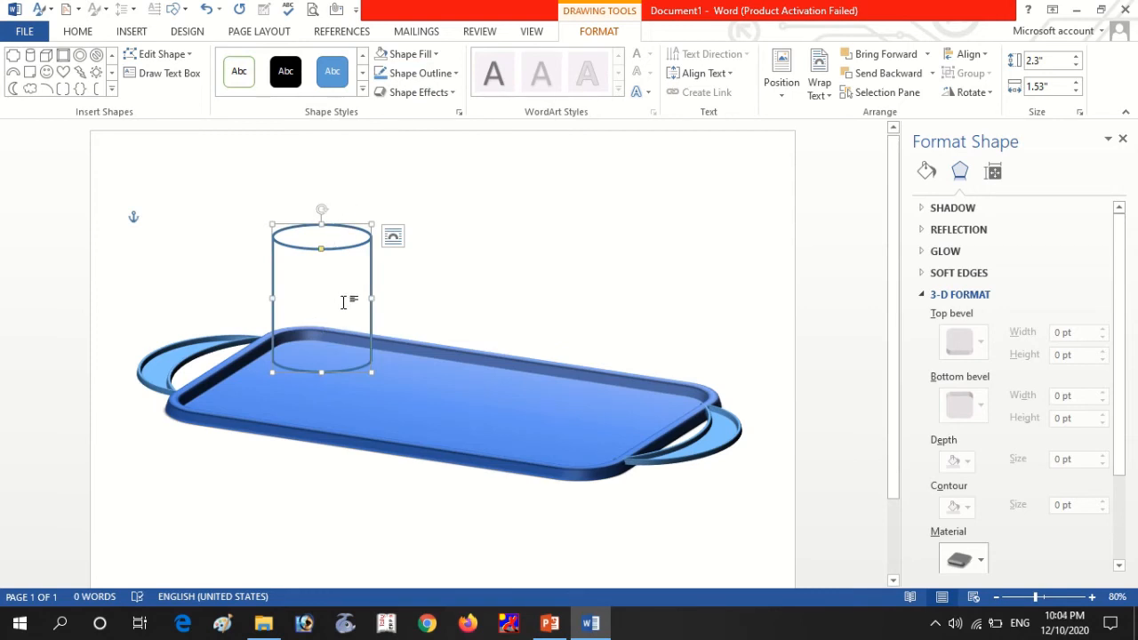
Step: Duplicate the outlined cylinder and nudge the copy until it lies exactly over the original
key("ctrl+v")
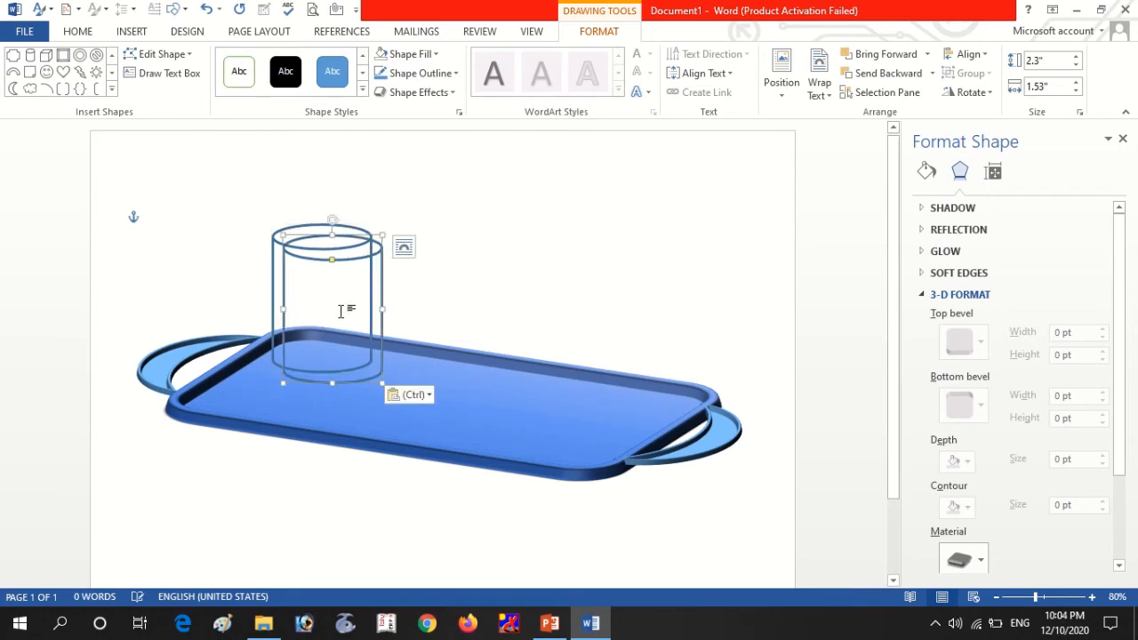
key("Left")
key("Left")
key("Left")
key("Left")
key("Left")
key("Left")
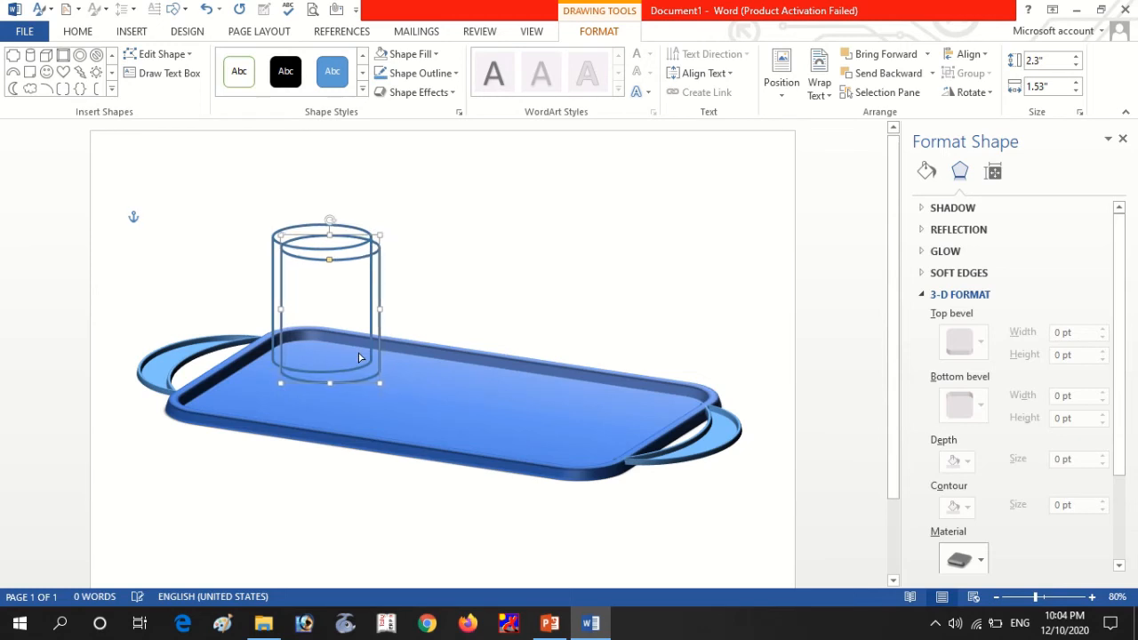
key("Left")
key("Left")
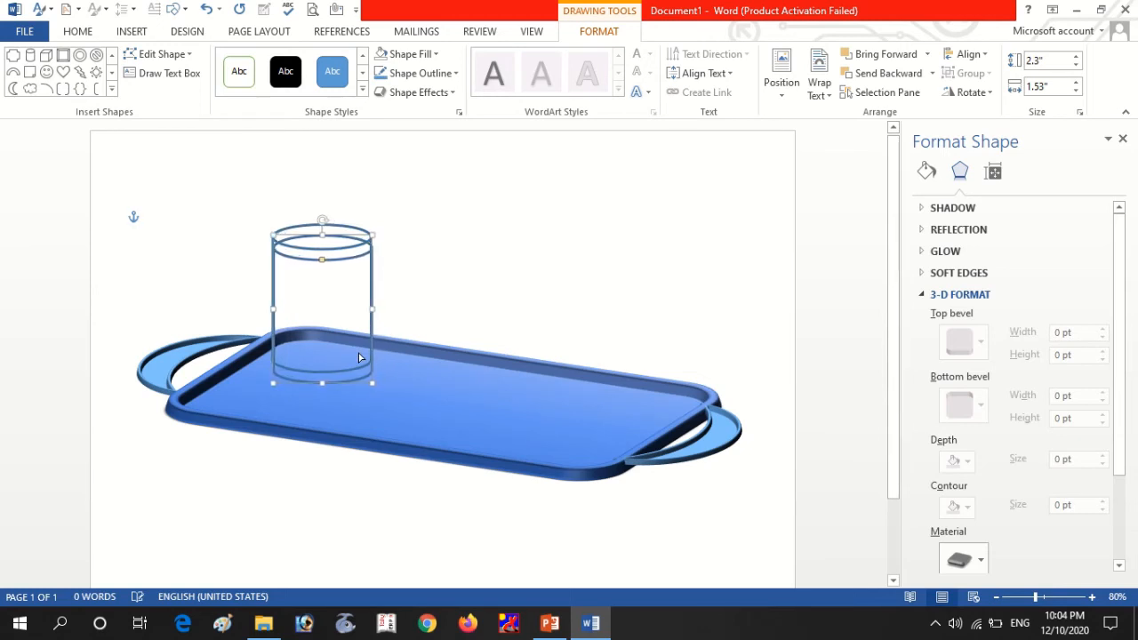
key("Up")
key("Up")
key("Up")
key("Up")
key("Up")
key("Up")
key("Up")
key("Up")
key("Up")
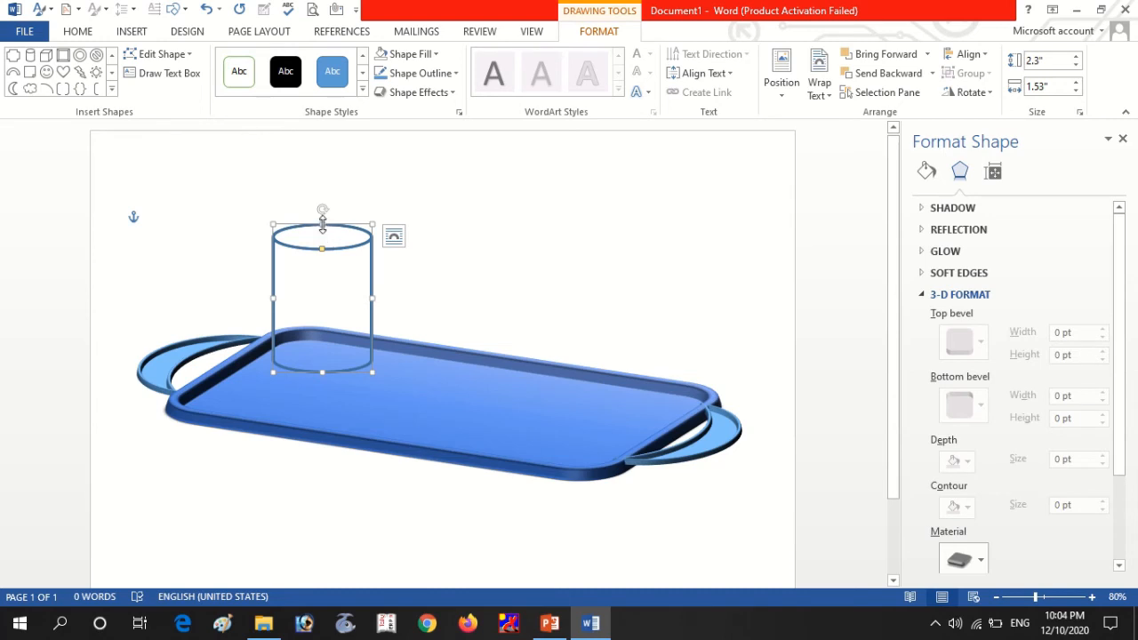
Step: Lower the top of the cylinder copy to about 1.29" high and fill it with golden yellow as the drink
left_click_drag(323, 225, 323, 289)
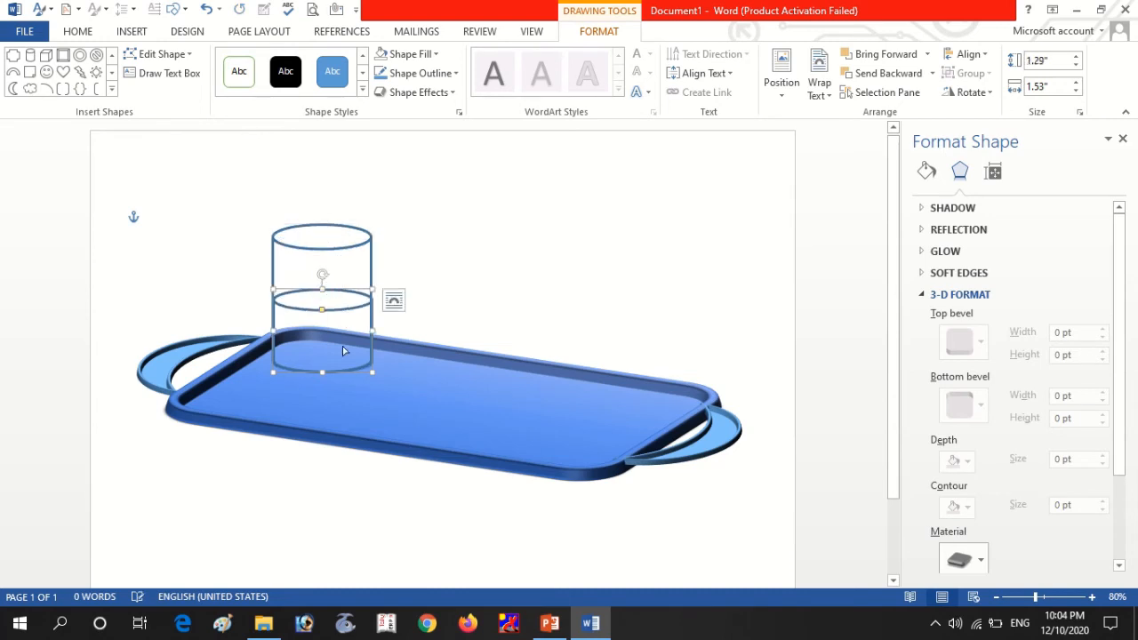
left_click(411, 55)
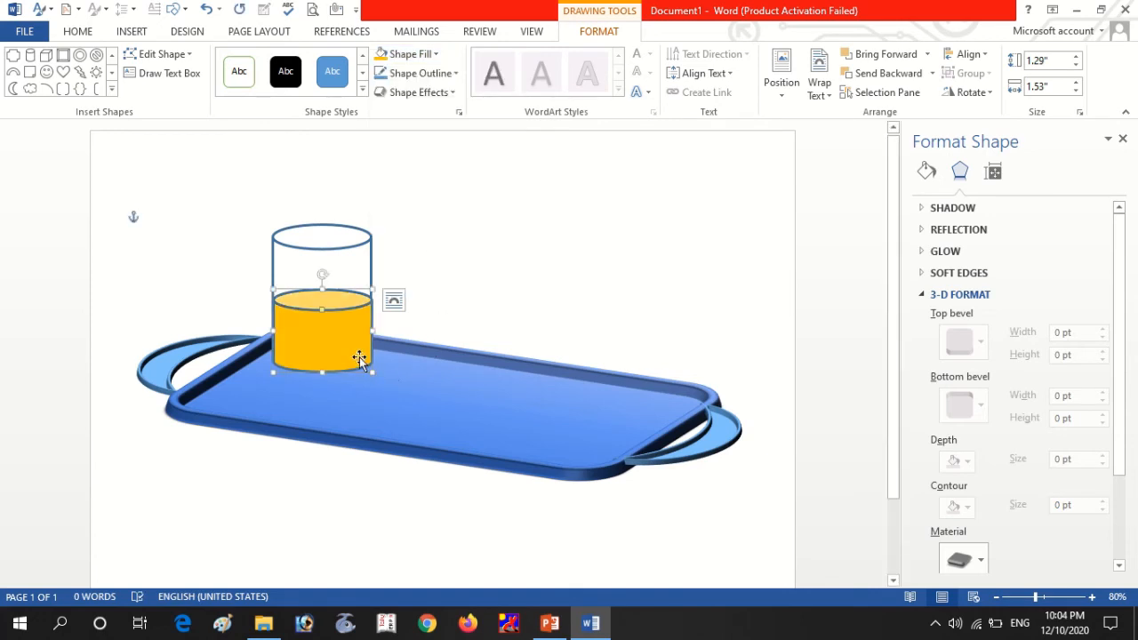
left_click(321, 258)
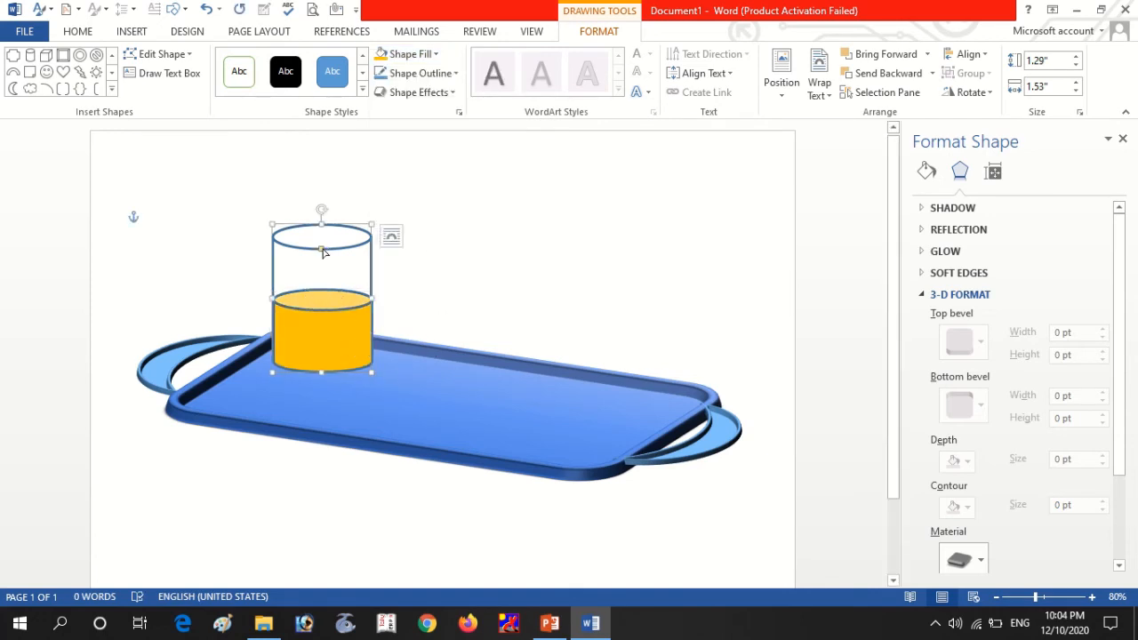
Step: Group the outlined cylinder with the yellow drink and place a copy of the glass diagonally in front of it at the tray's left end
left_click(324, 323, "shift")
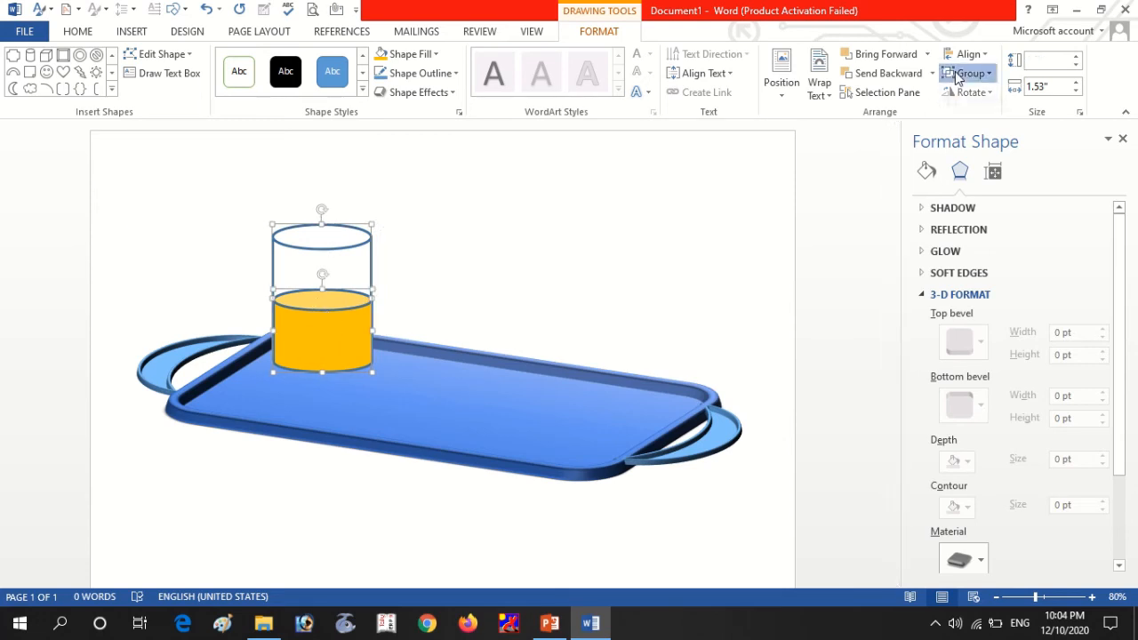
left_click(969, 73)
left_click(980, 93)
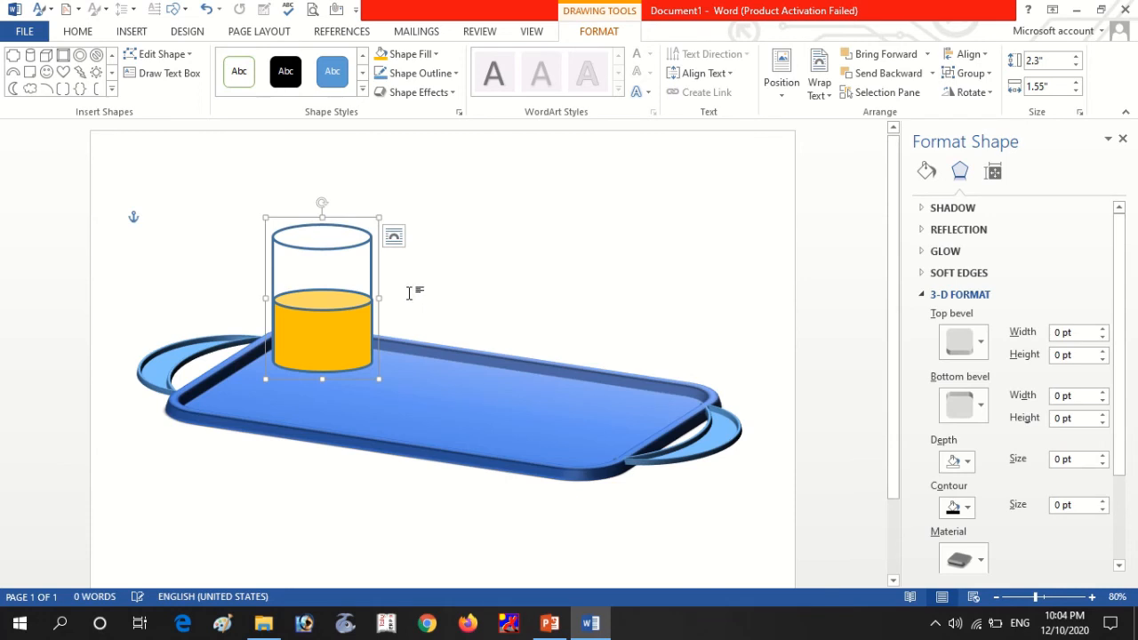
key("ctrl+c")
key("ctrl+v")
left_click_drag(364, 307, 304, 342)
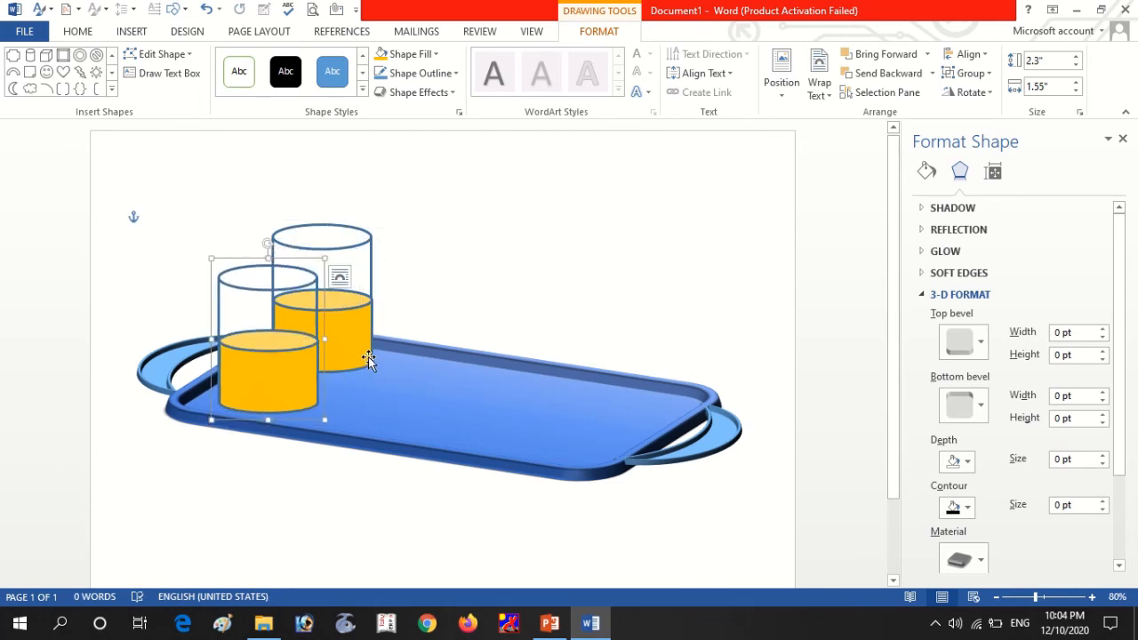
Step: Duplicate the pair of glasses three times and place the copies side by side along the tray, forming two rows of four
left_click(358, 328, "shift")
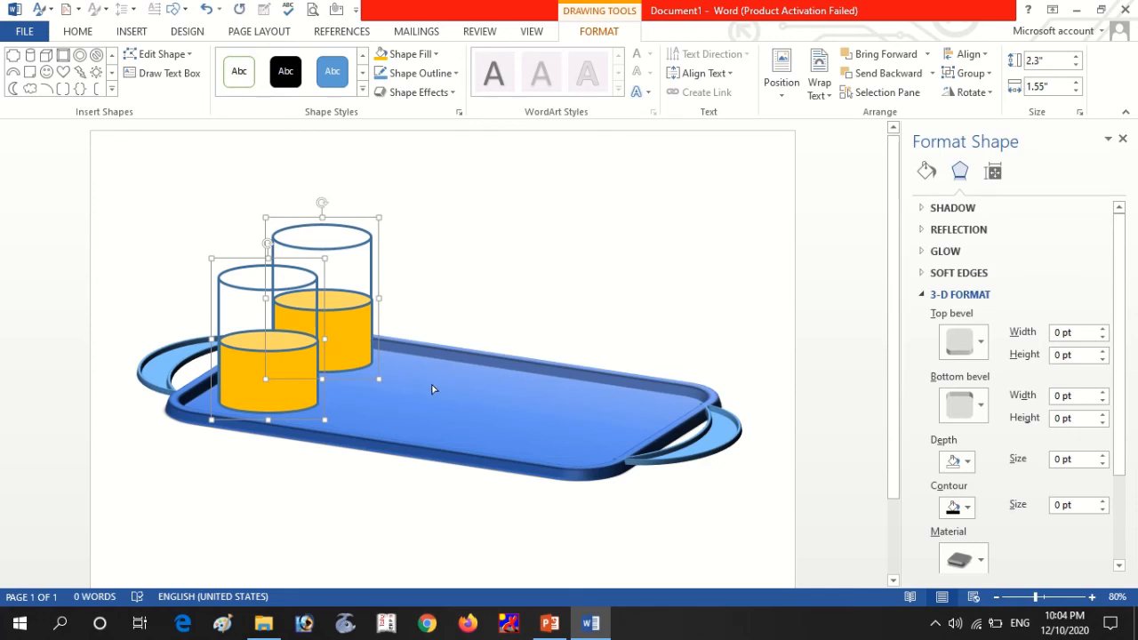
key("ctrl+c")
key("ctrl+v")
left_click_drag(220, 347, 380, 359)
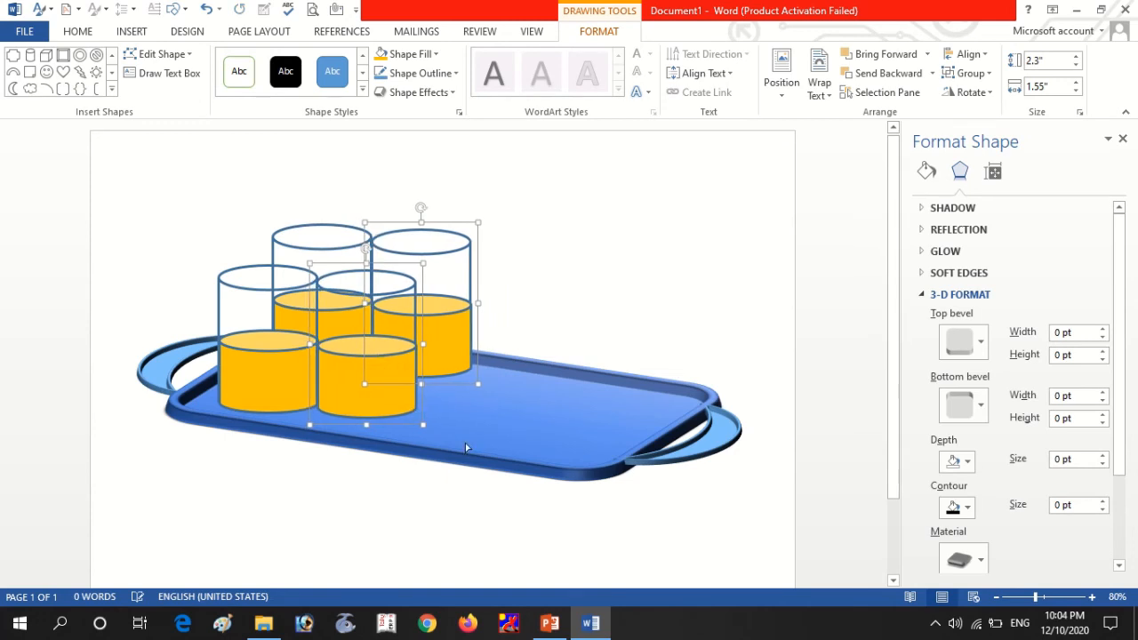
key("ctrl+v")
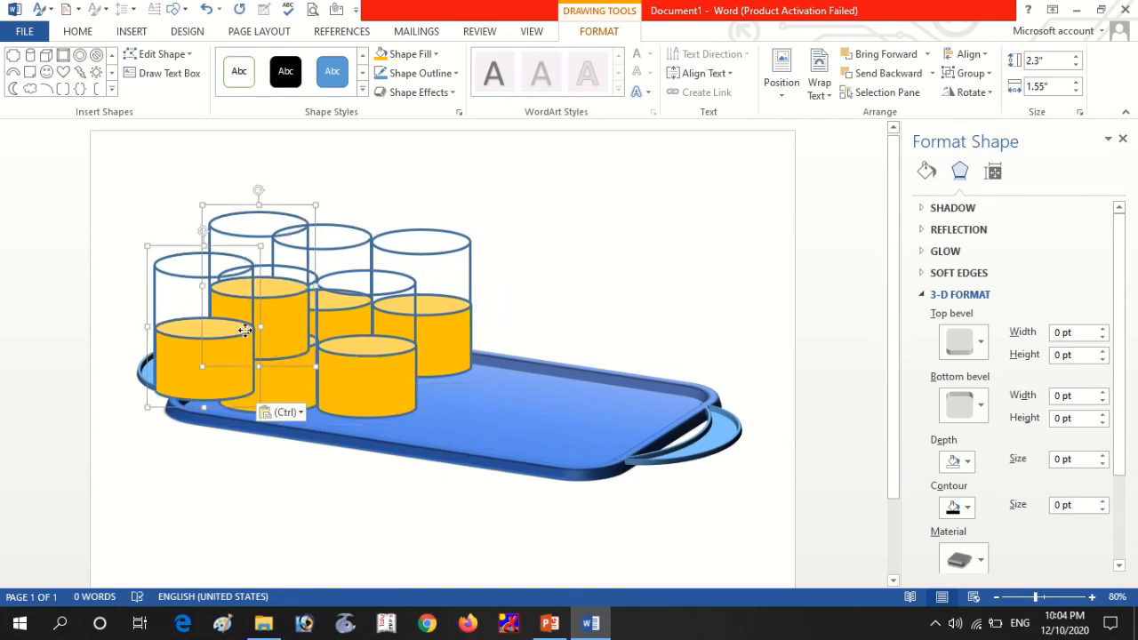
left_click_drag(245, 330, 488, 354)
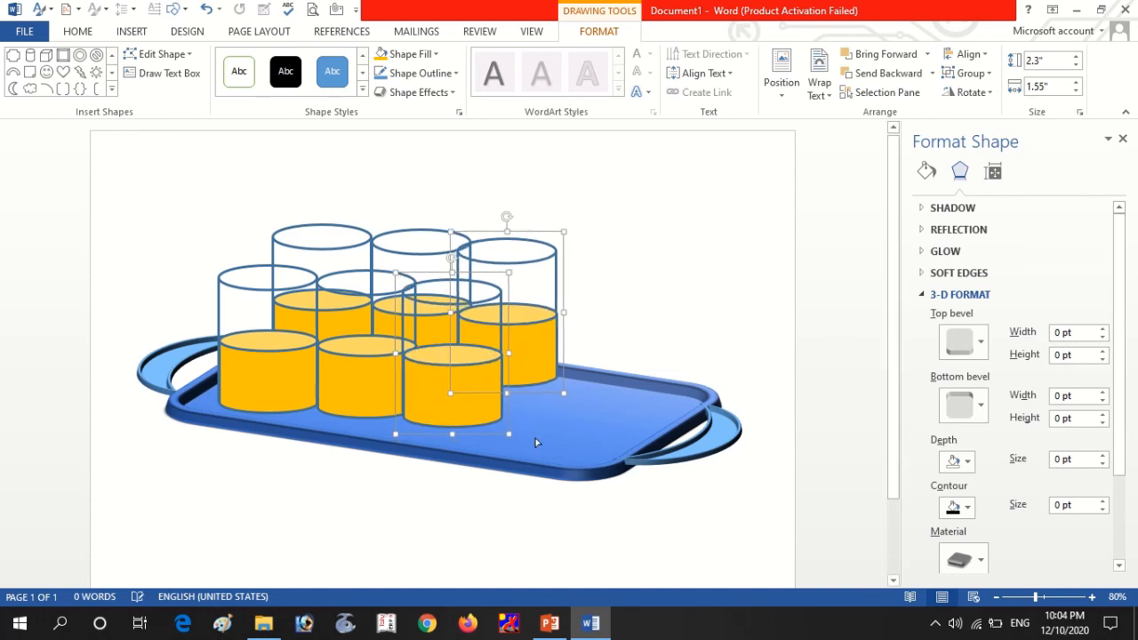
key("ctrl+v")
left_click_drag(212, 333, 541, 372)
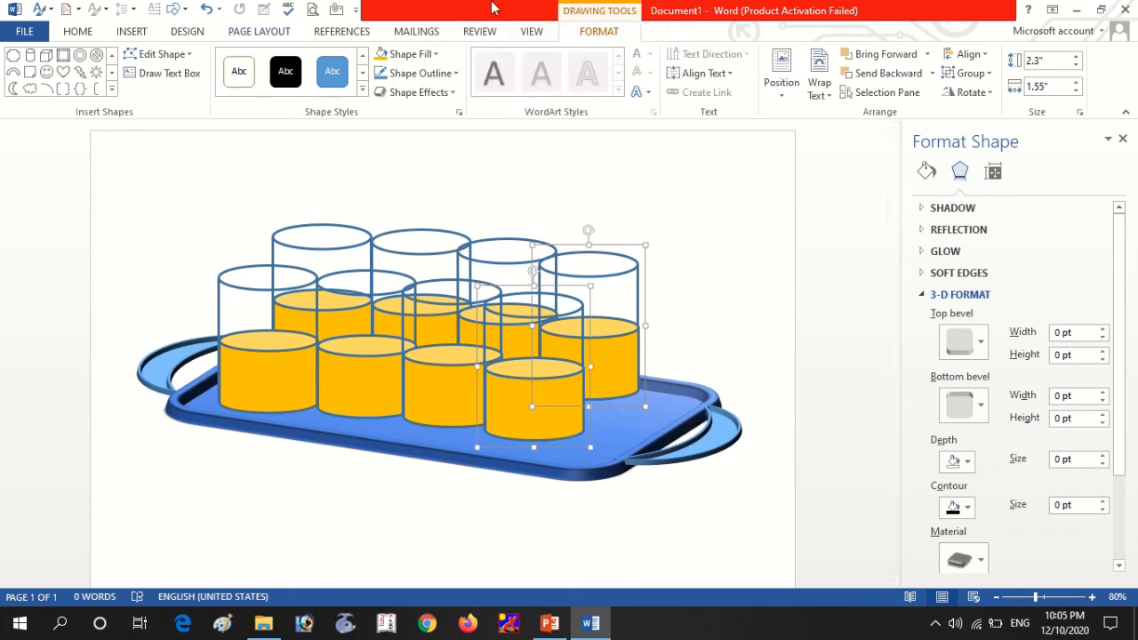
mouse_move(502, 7)
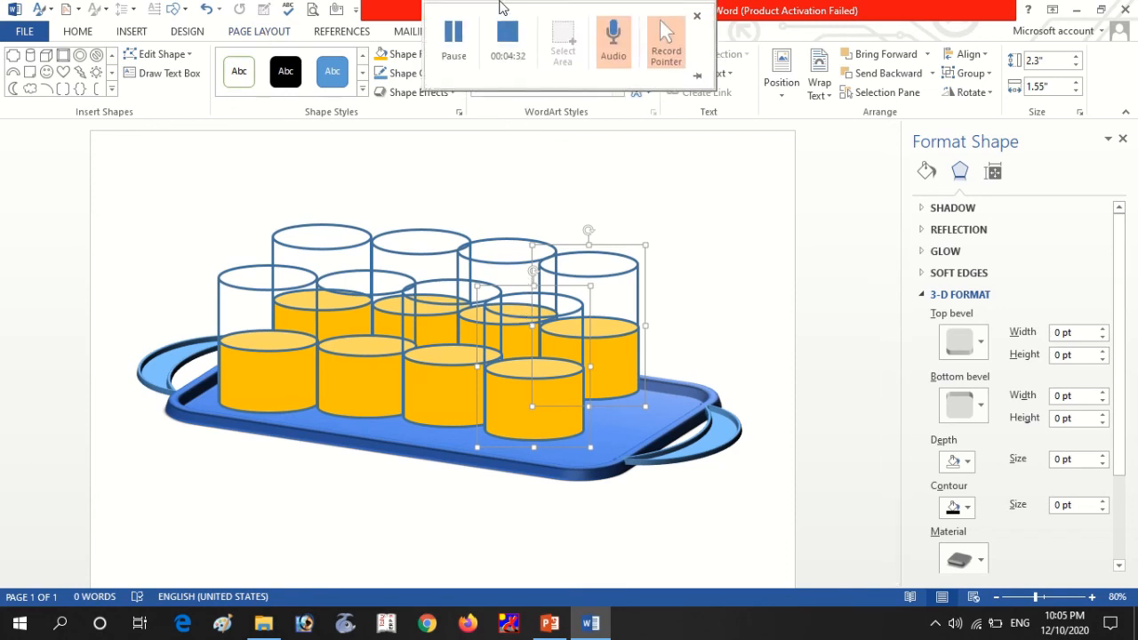